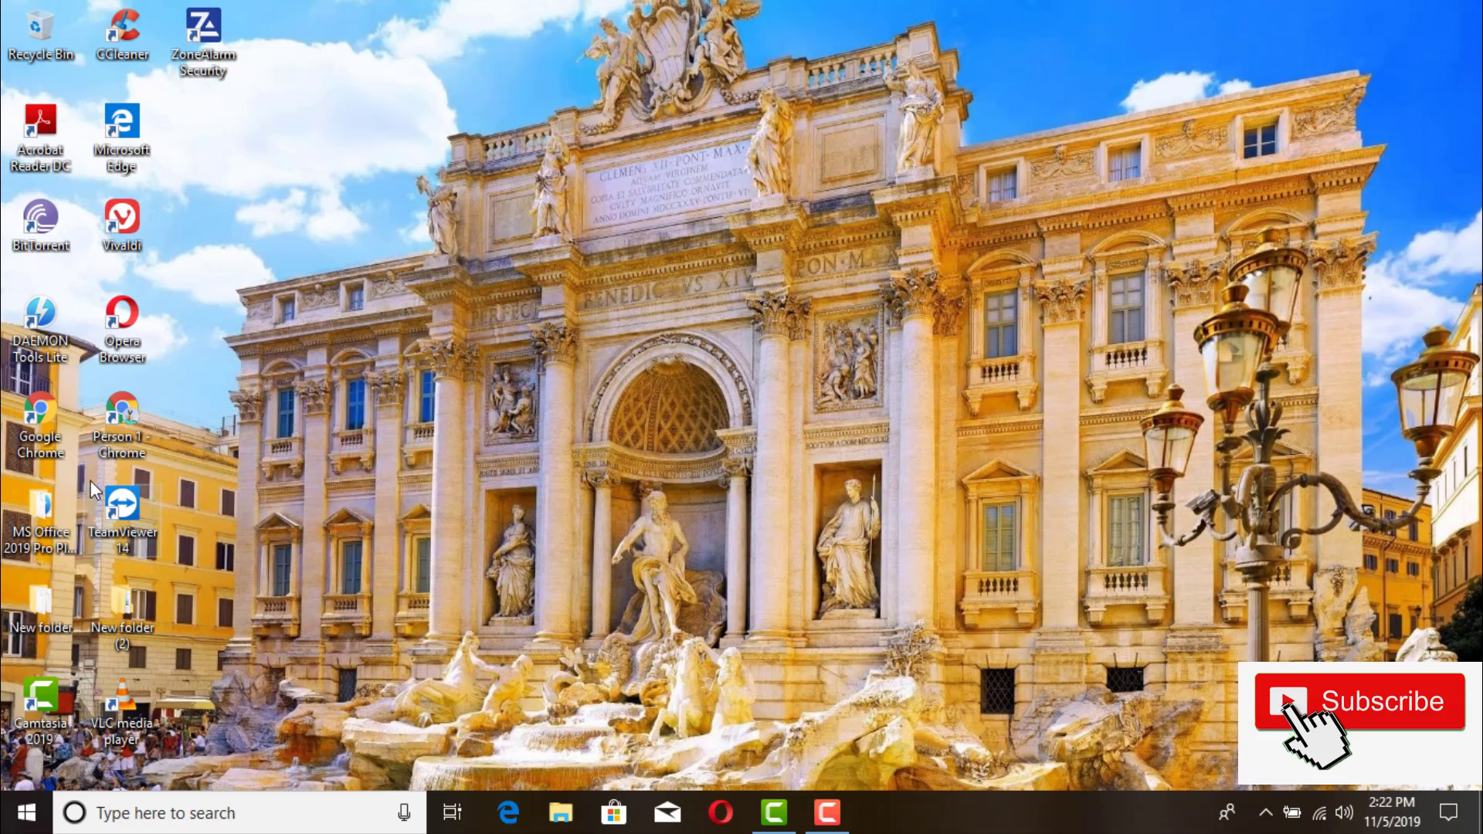
- Open Google Chrome and search Google for "WDS tool Windows 10 stop spying"
double_click(135, 405)
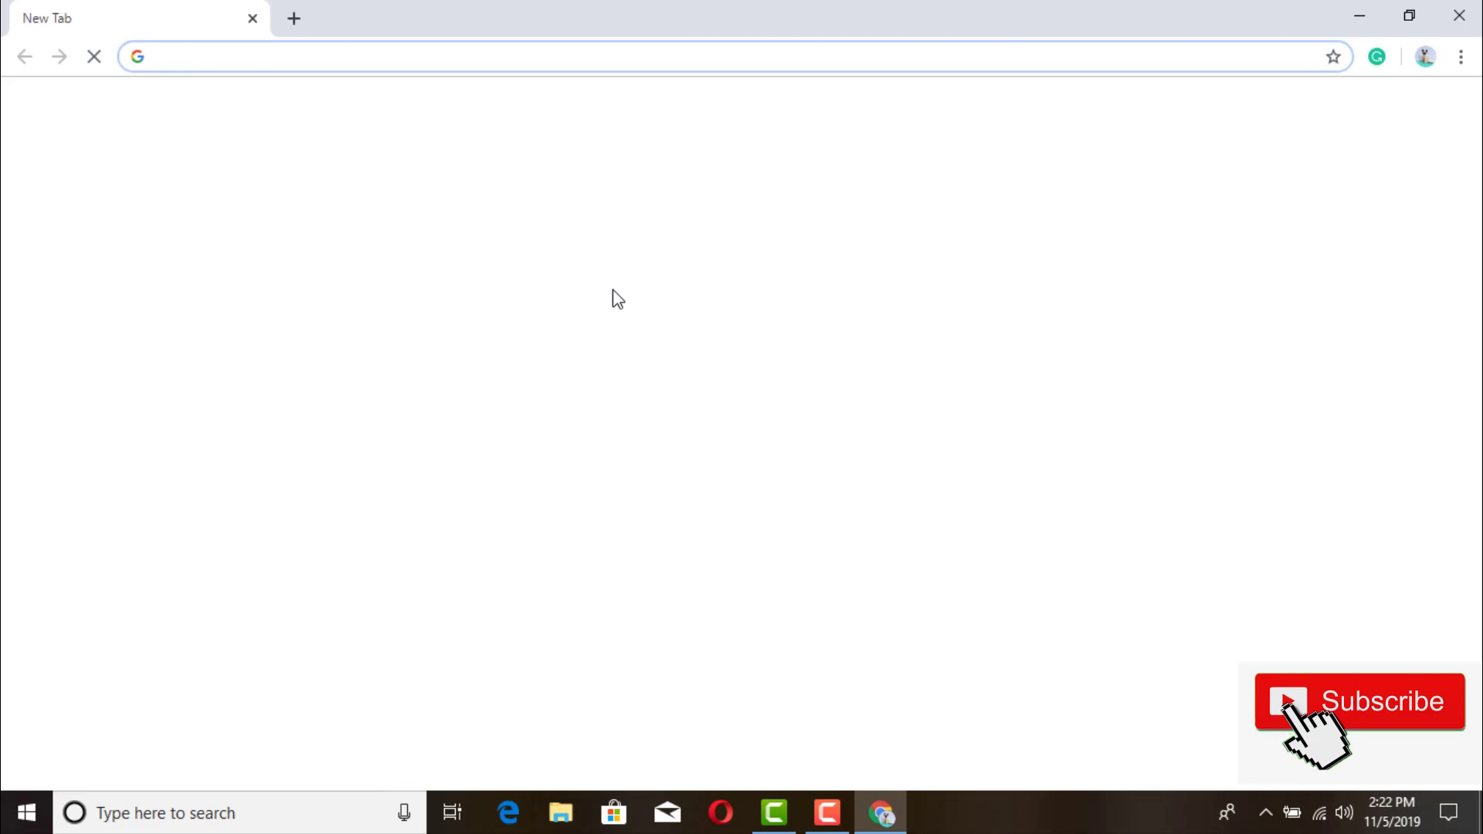
click(673, 418)
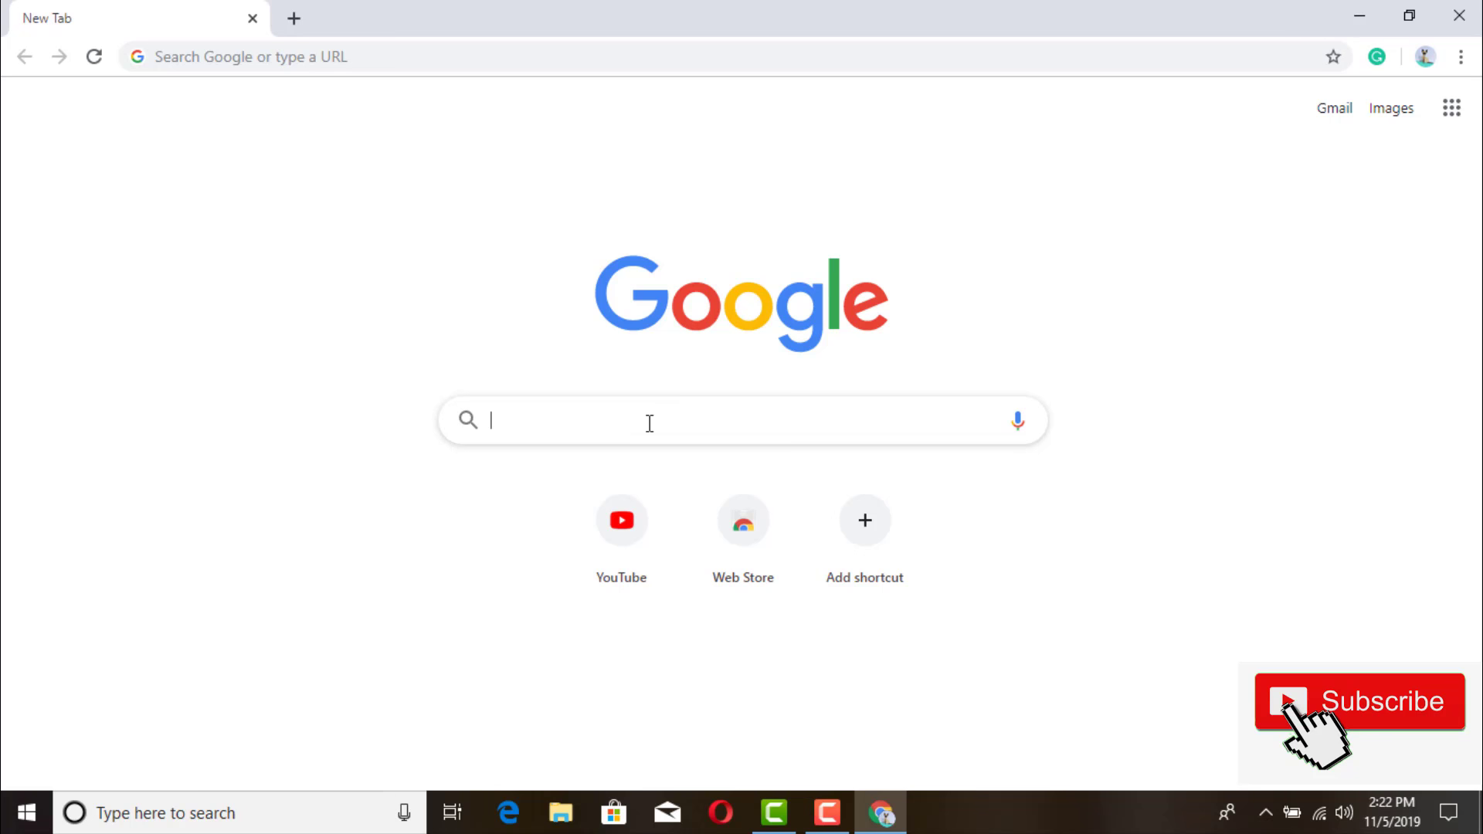
text(WD)
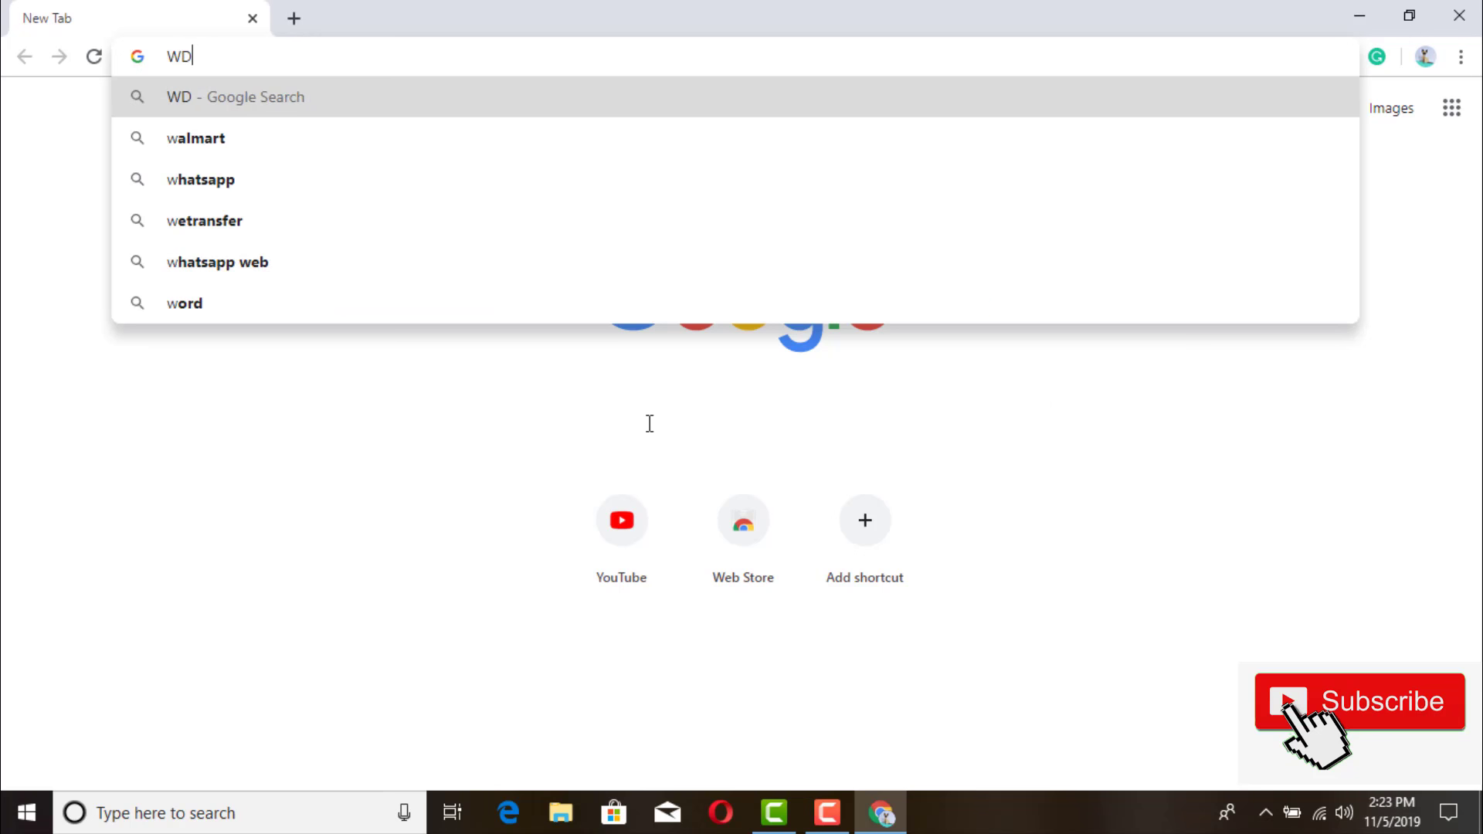
text(S tools)
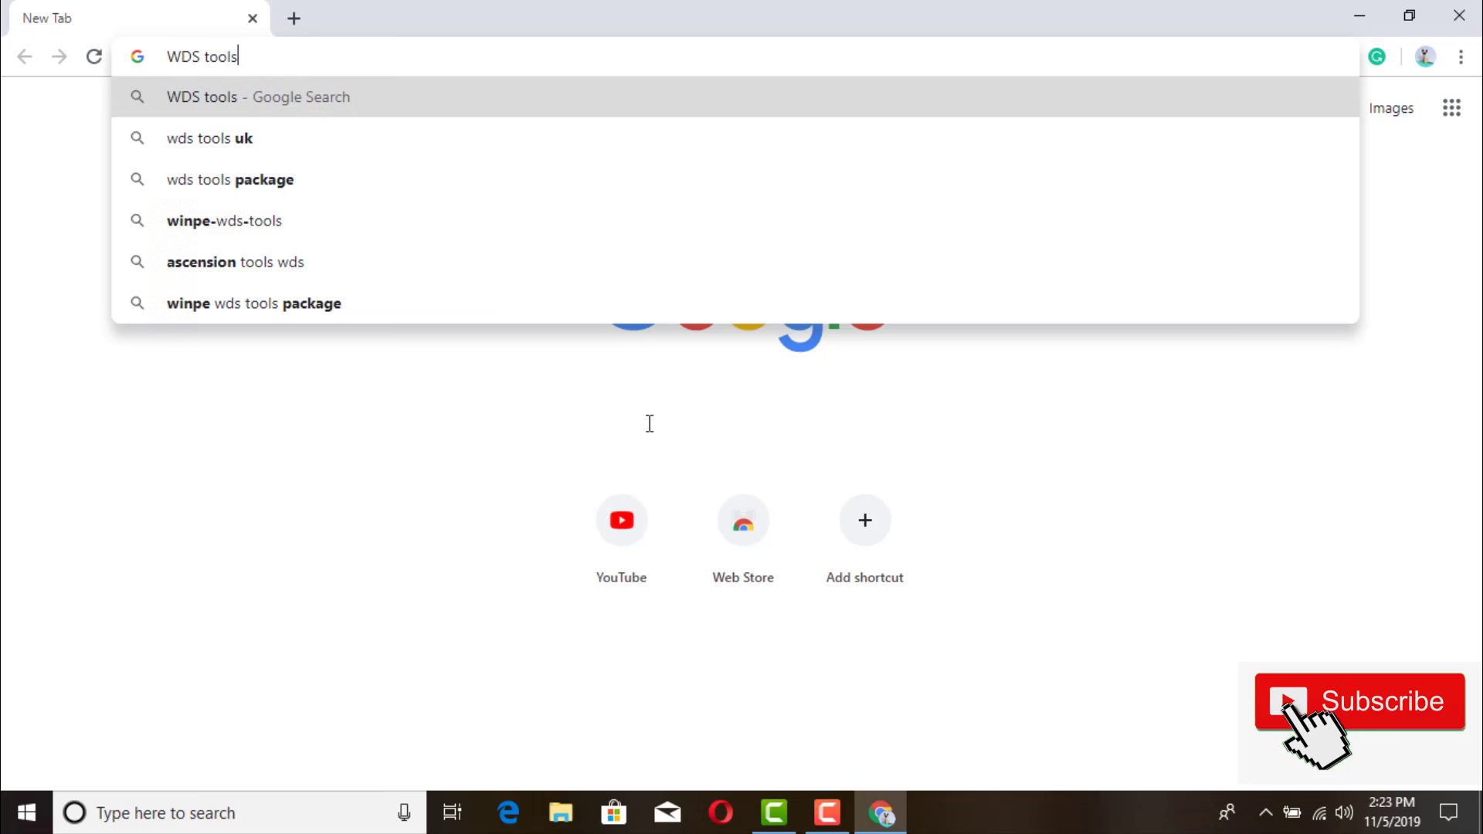
key(BackSpace)
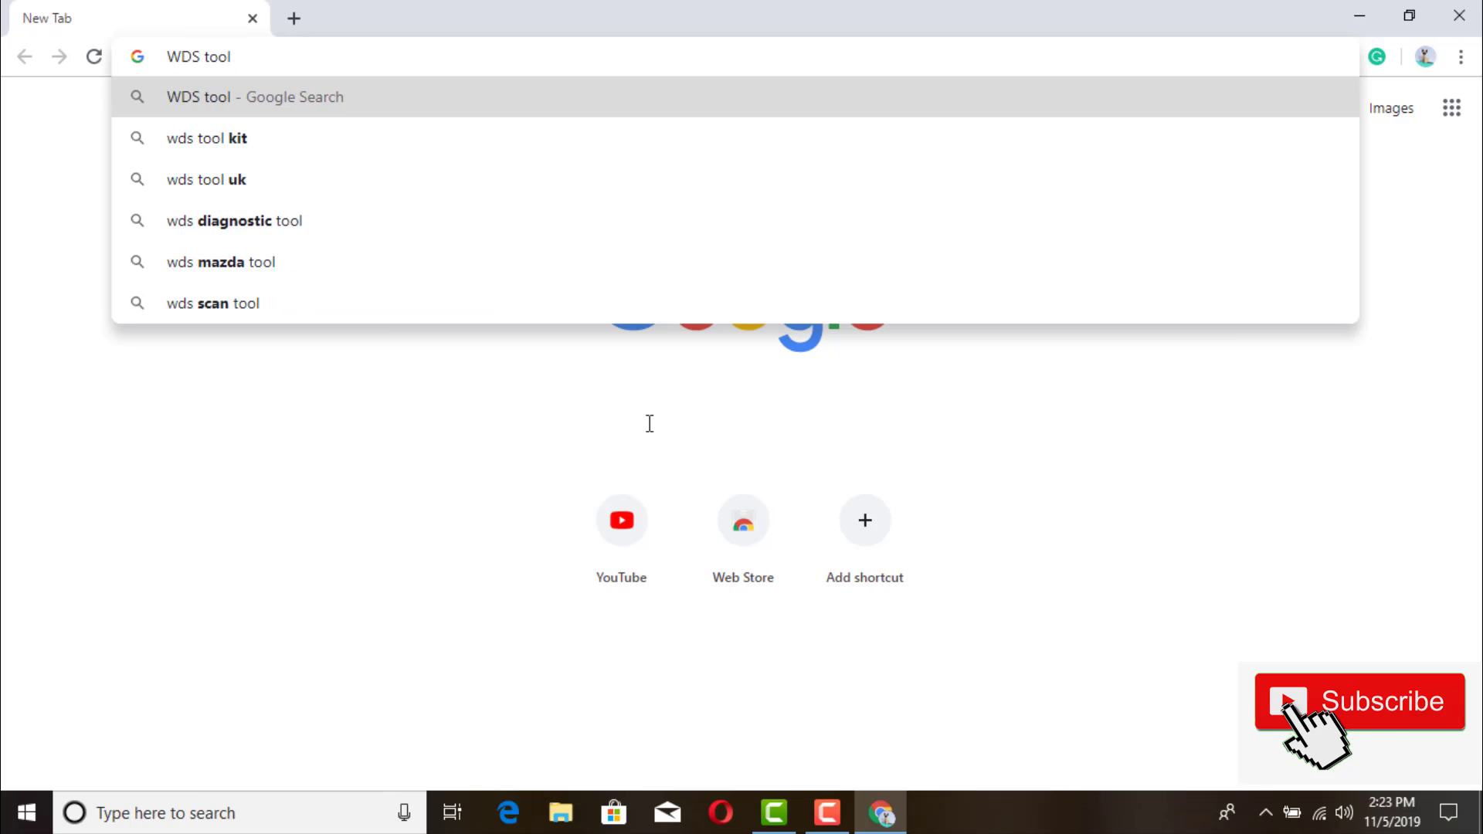
text(Windows )
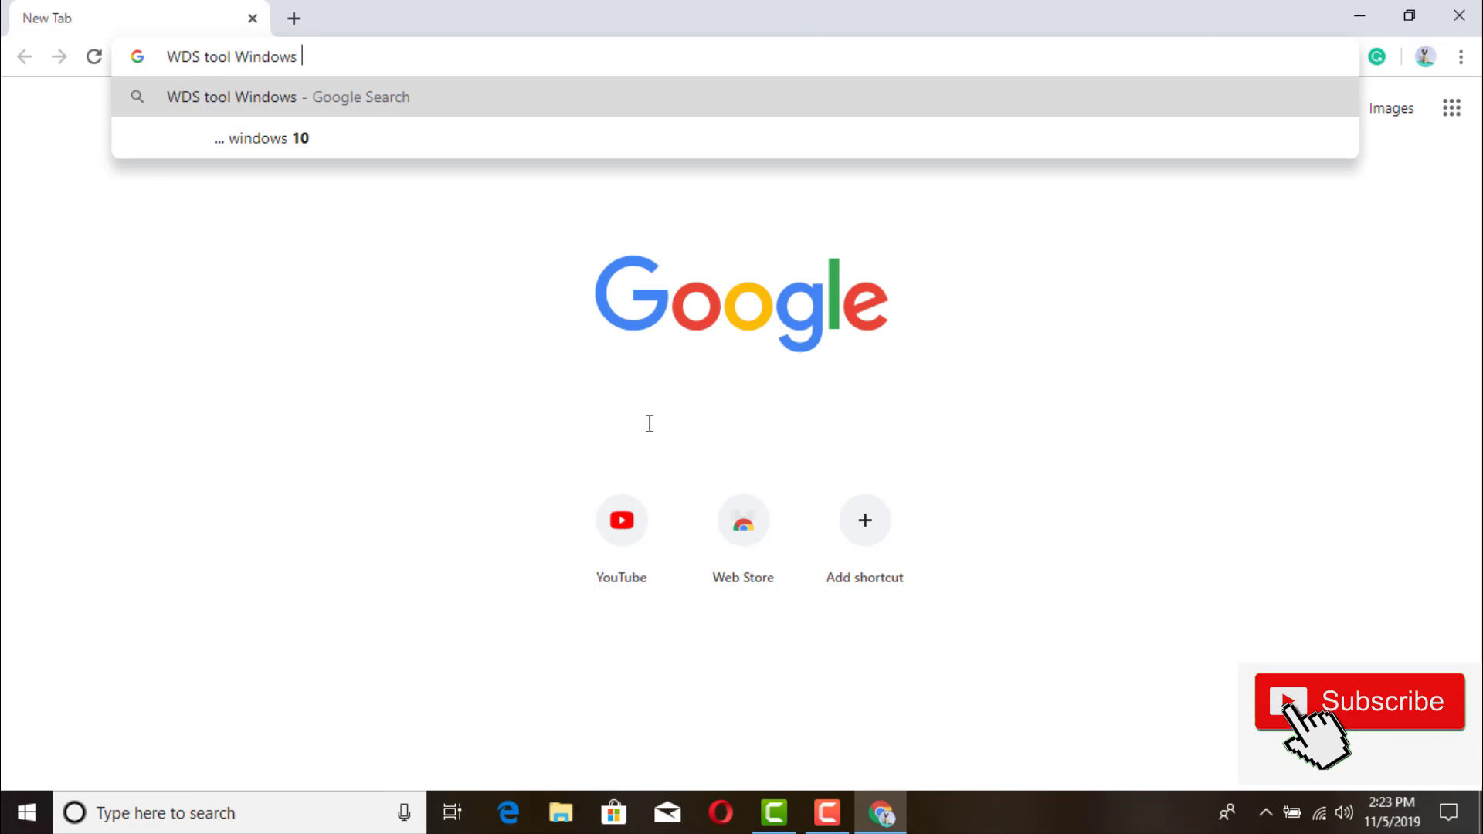
text(10 )
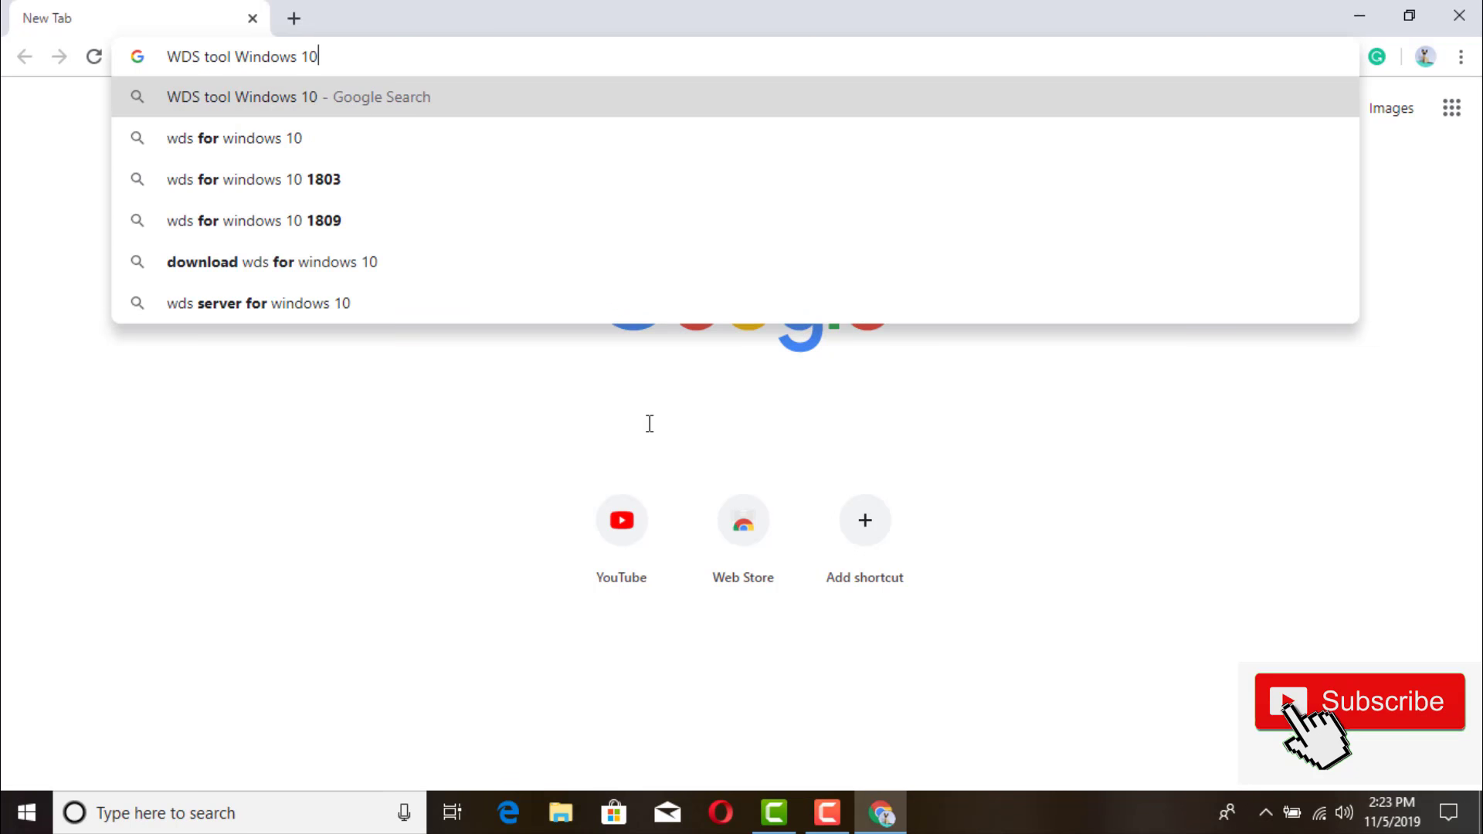
text(stop )
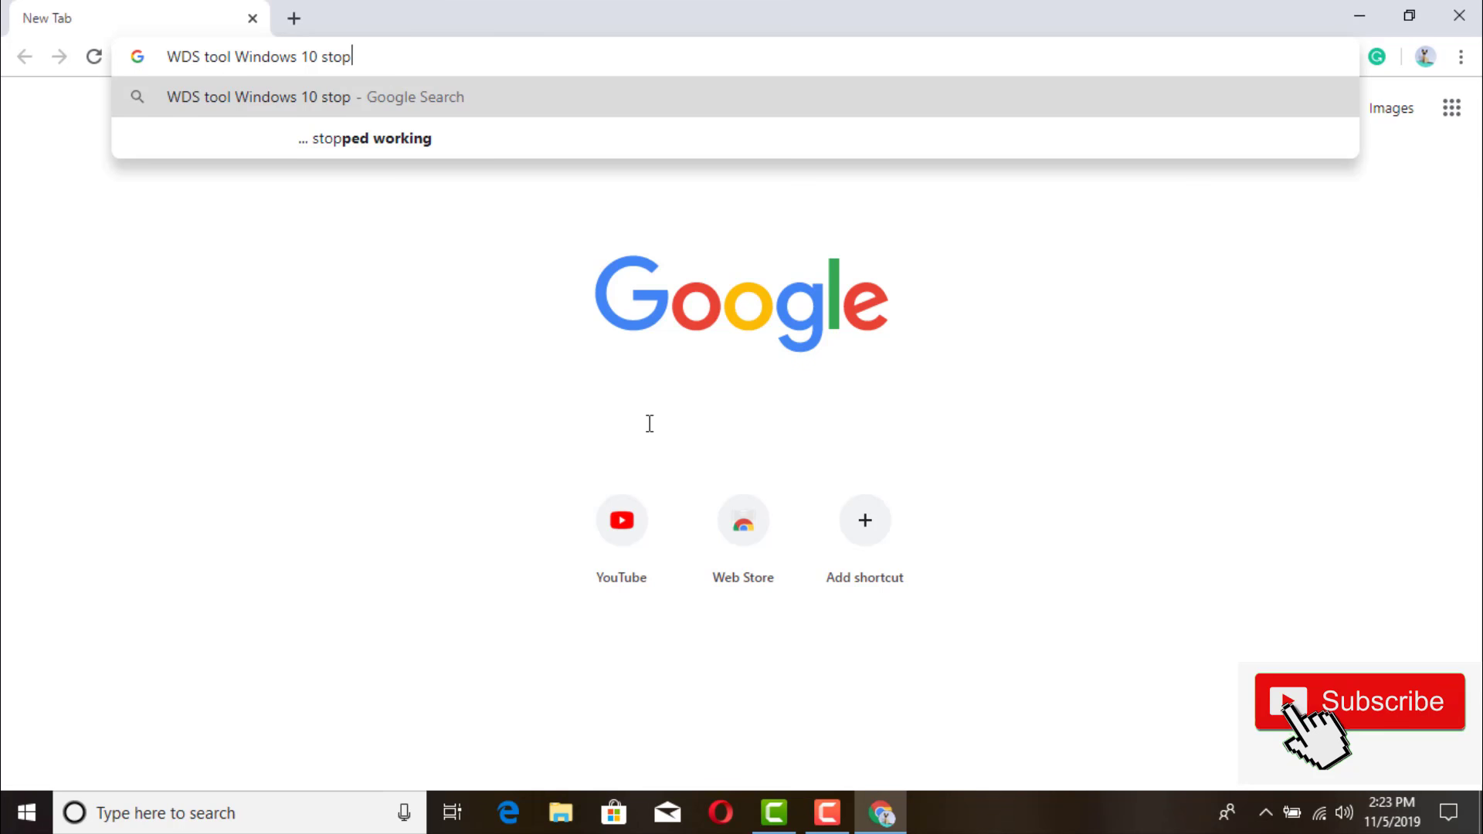
text(spying)
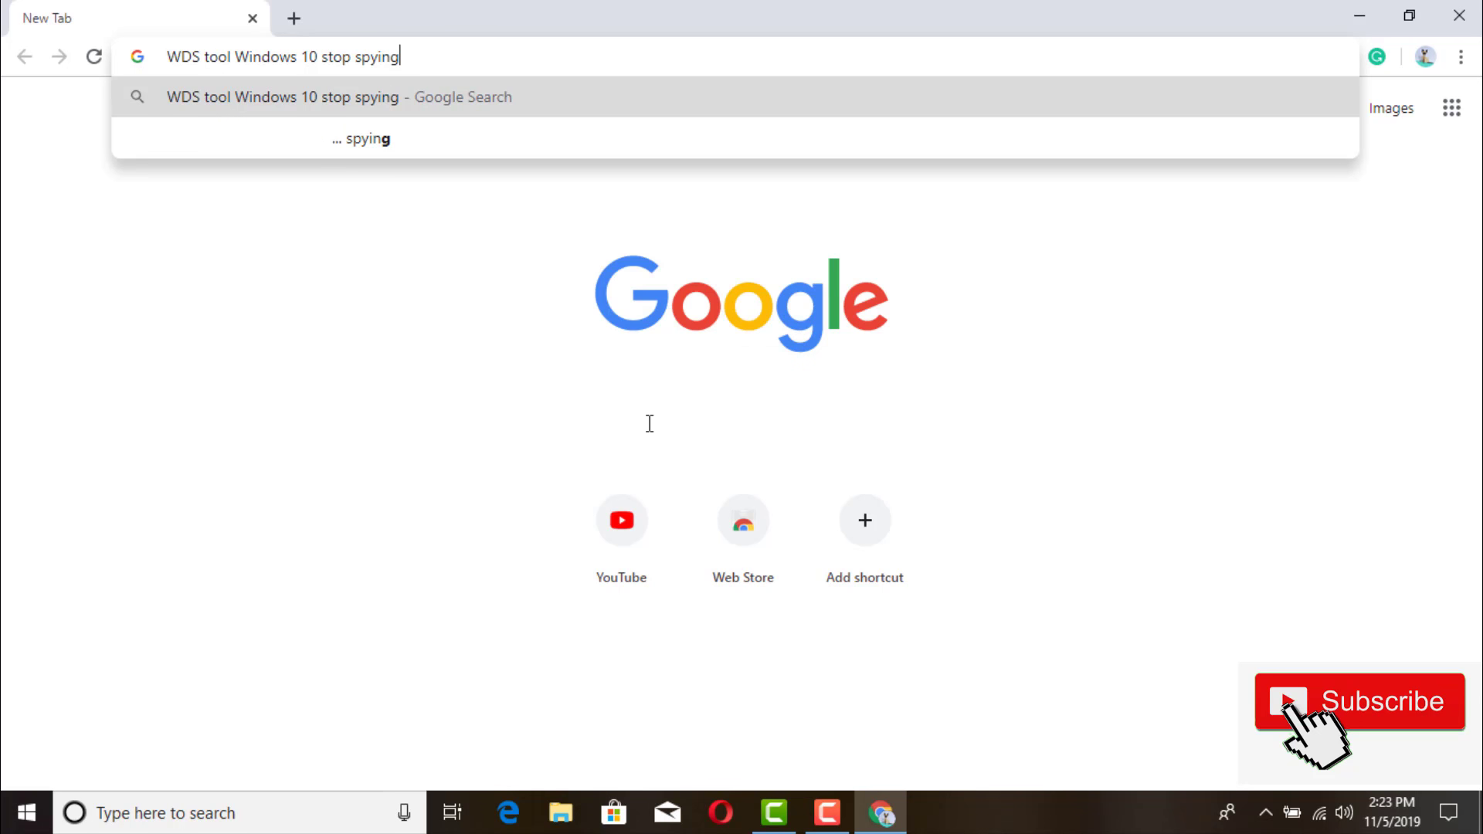
key(Return)
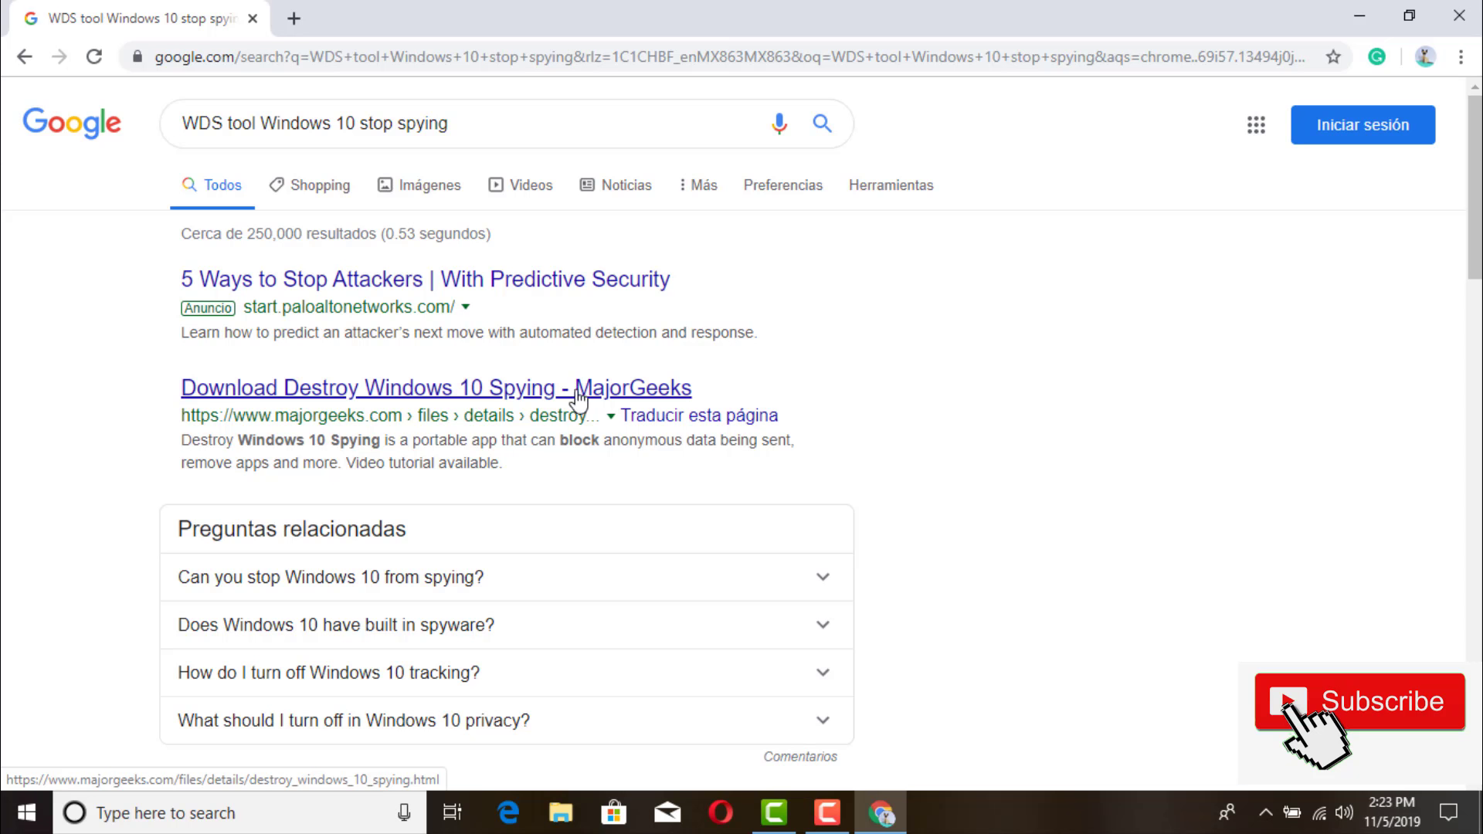
- Download Destroy Windows 10 Spying 1.0.2.0 from its MajorGeeks page and dismiss the pop-up on the download page
click(539, 401)
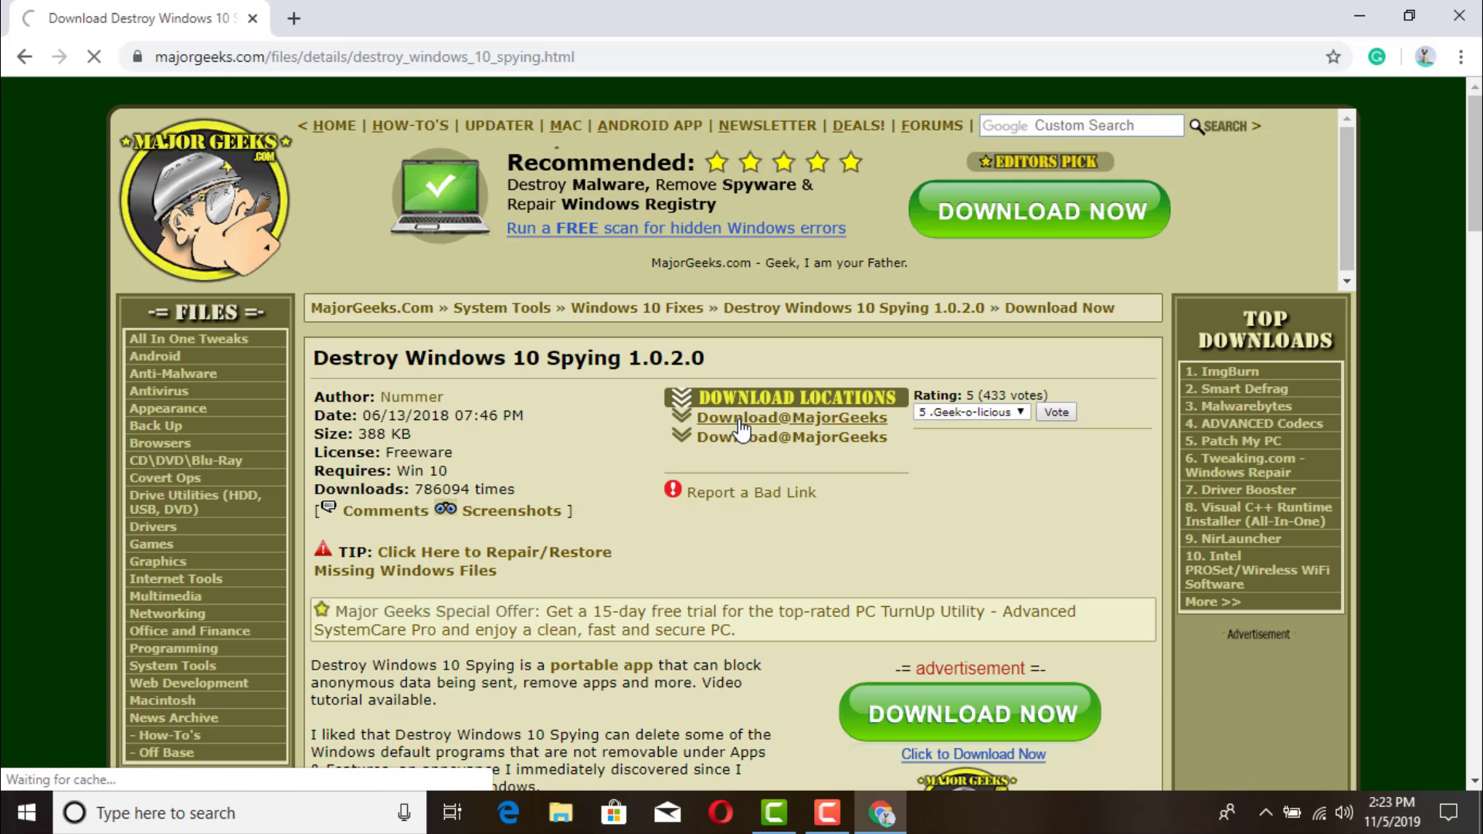
click(738, 422)
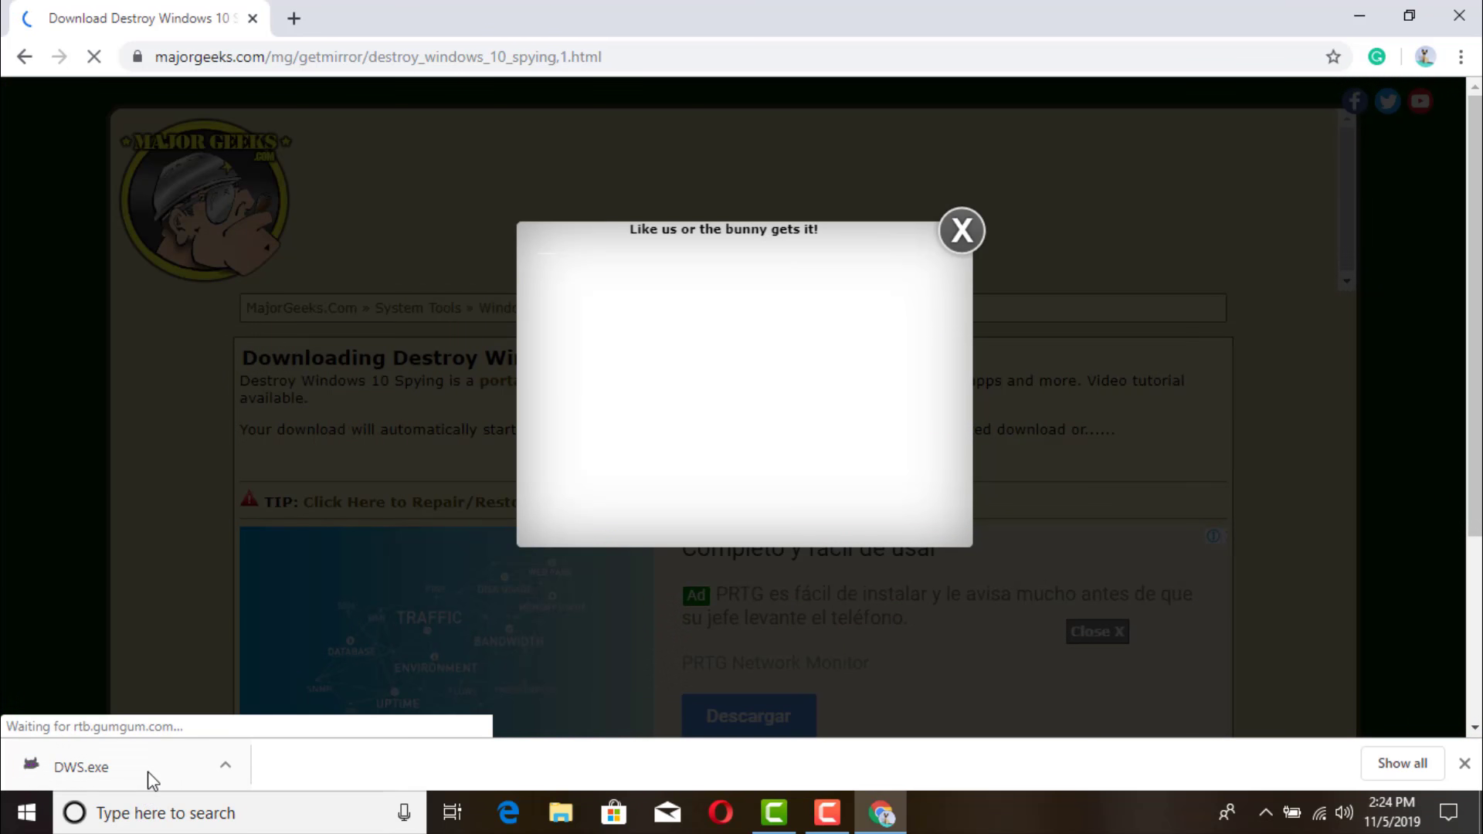
click(962, 230)
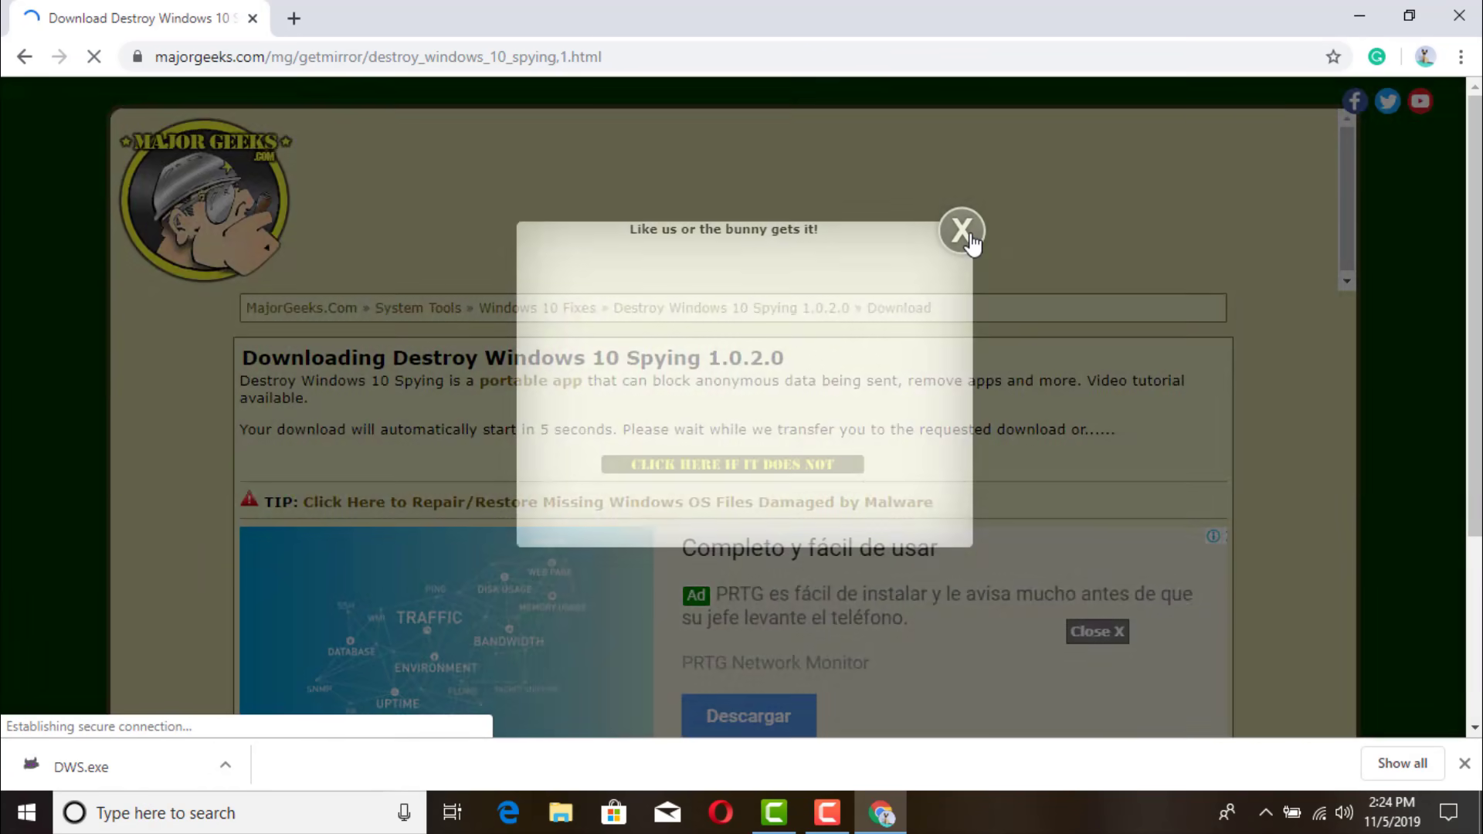
- Run the downloaded DWS.exe with the browser minimized, and move the Destroy Windows Spying window clear of the desktop icons
click(119, 776)
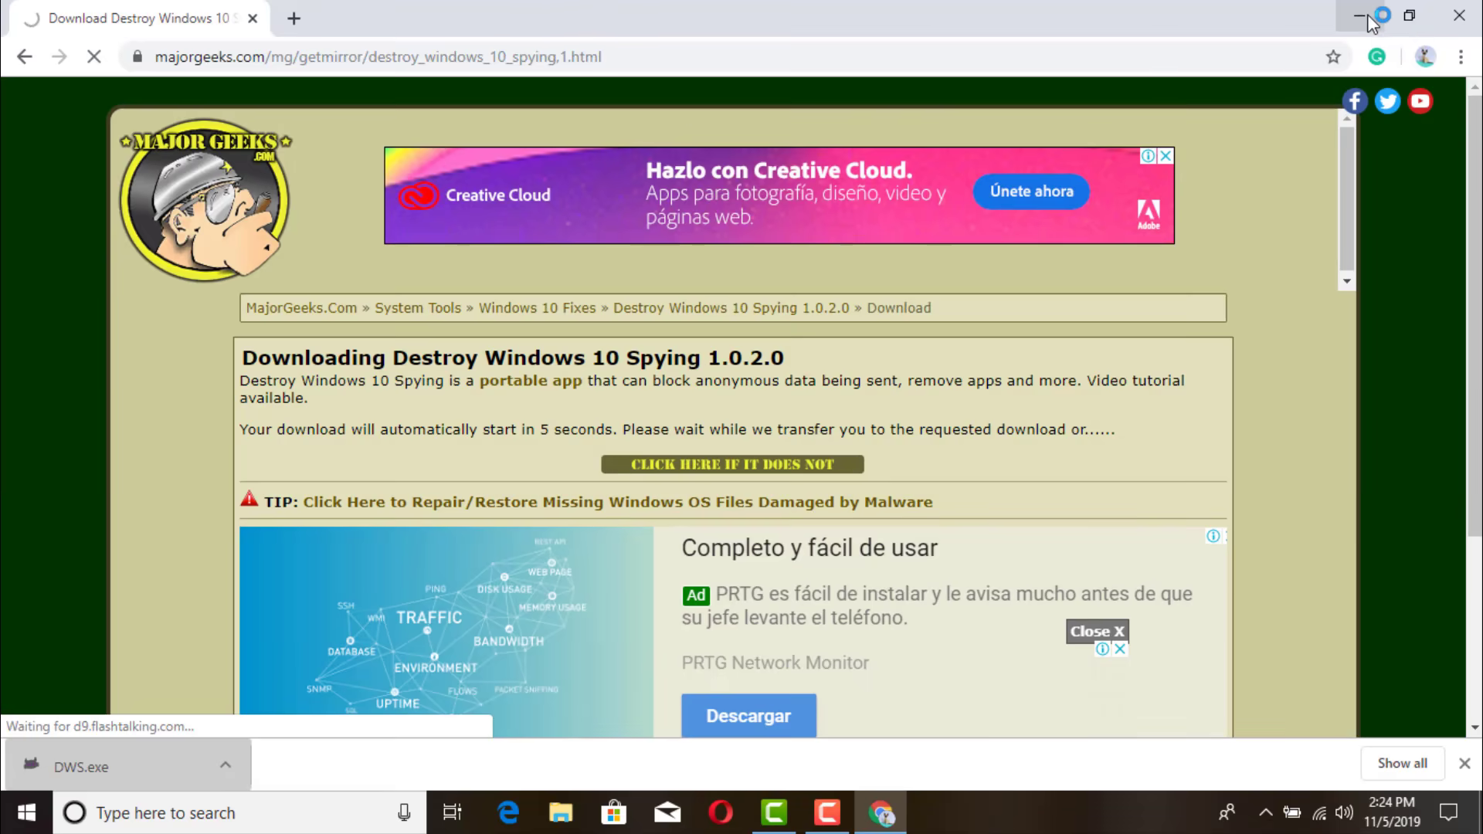
click(1360, 15)
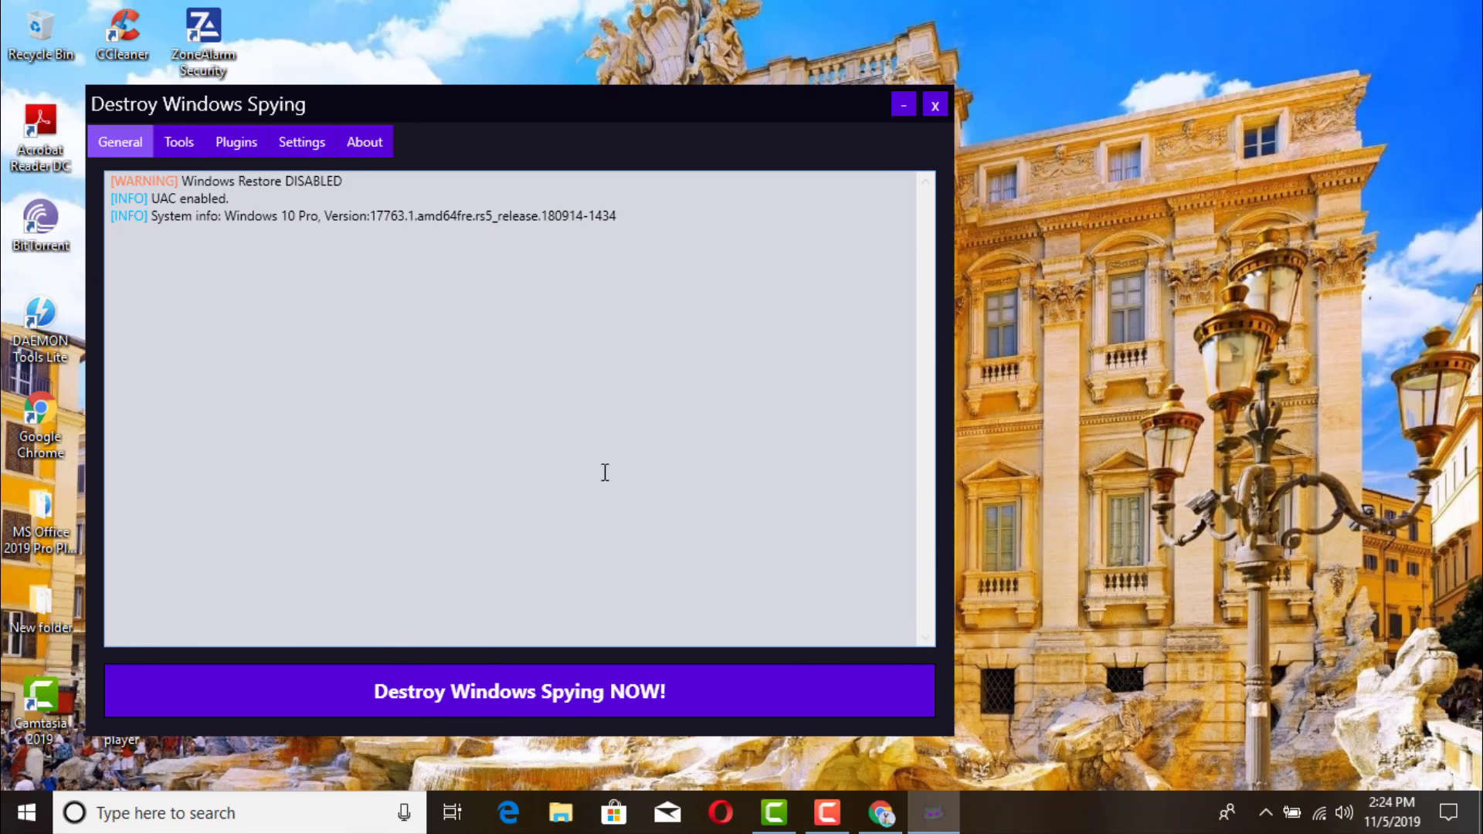
drag(516, 99, 877, 75)
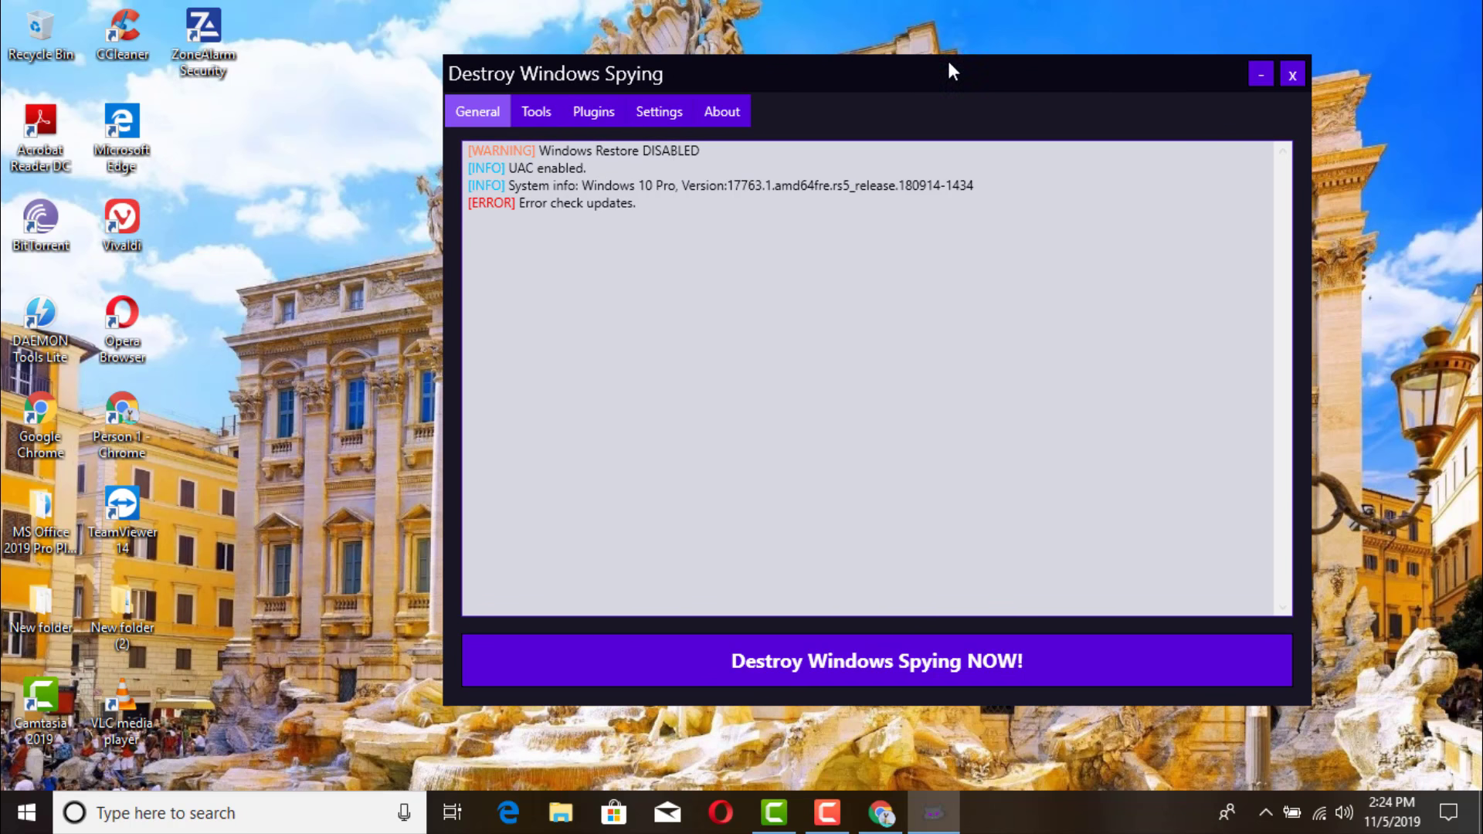
drag(950, 65, 1064, 44)
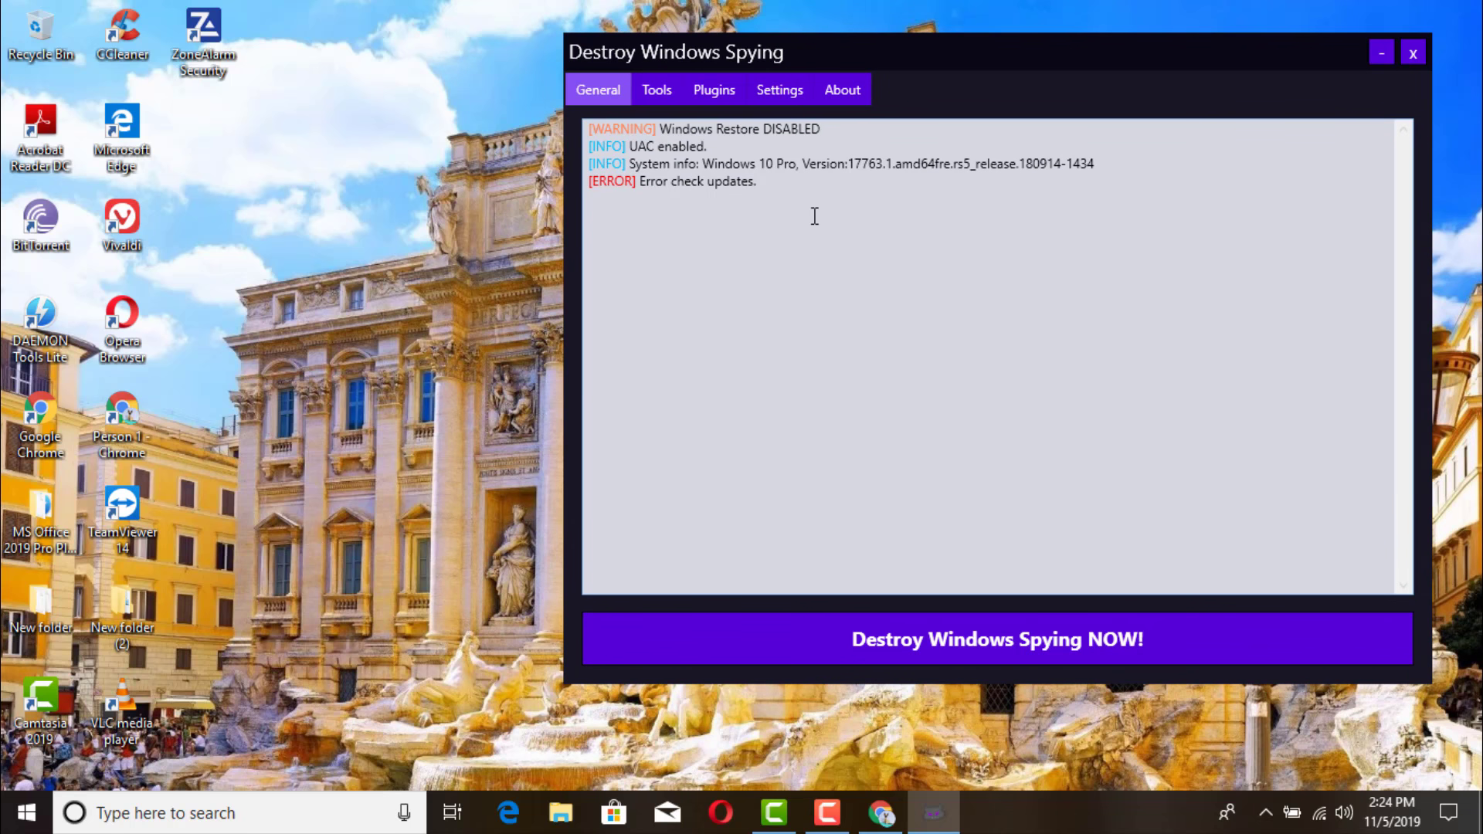
- Search Windows for "restore" and open the Create a restore point settings, moving the System Properties window beside Destroy Windows Spying
click(162, 810)
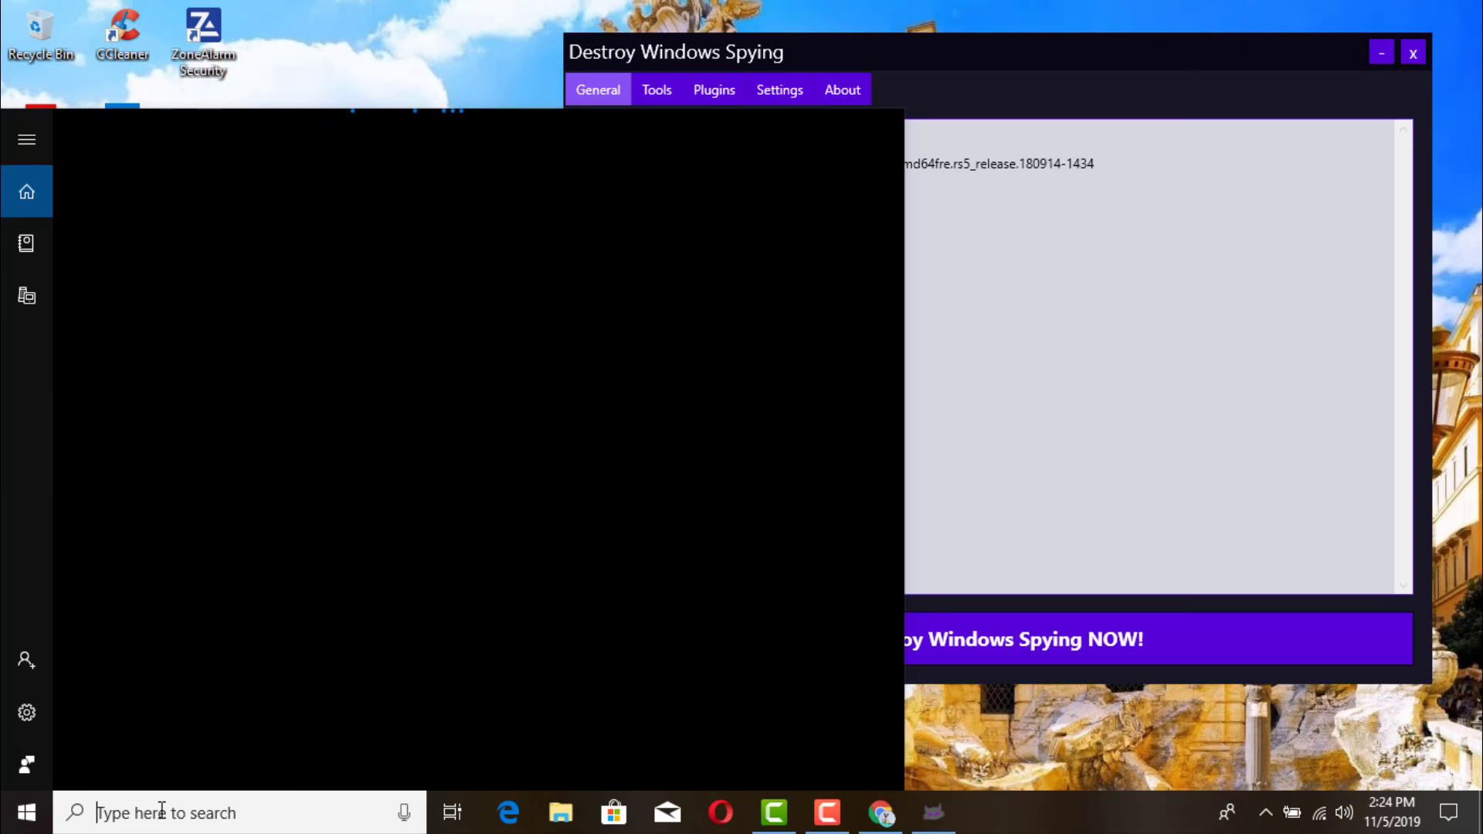
text(r)
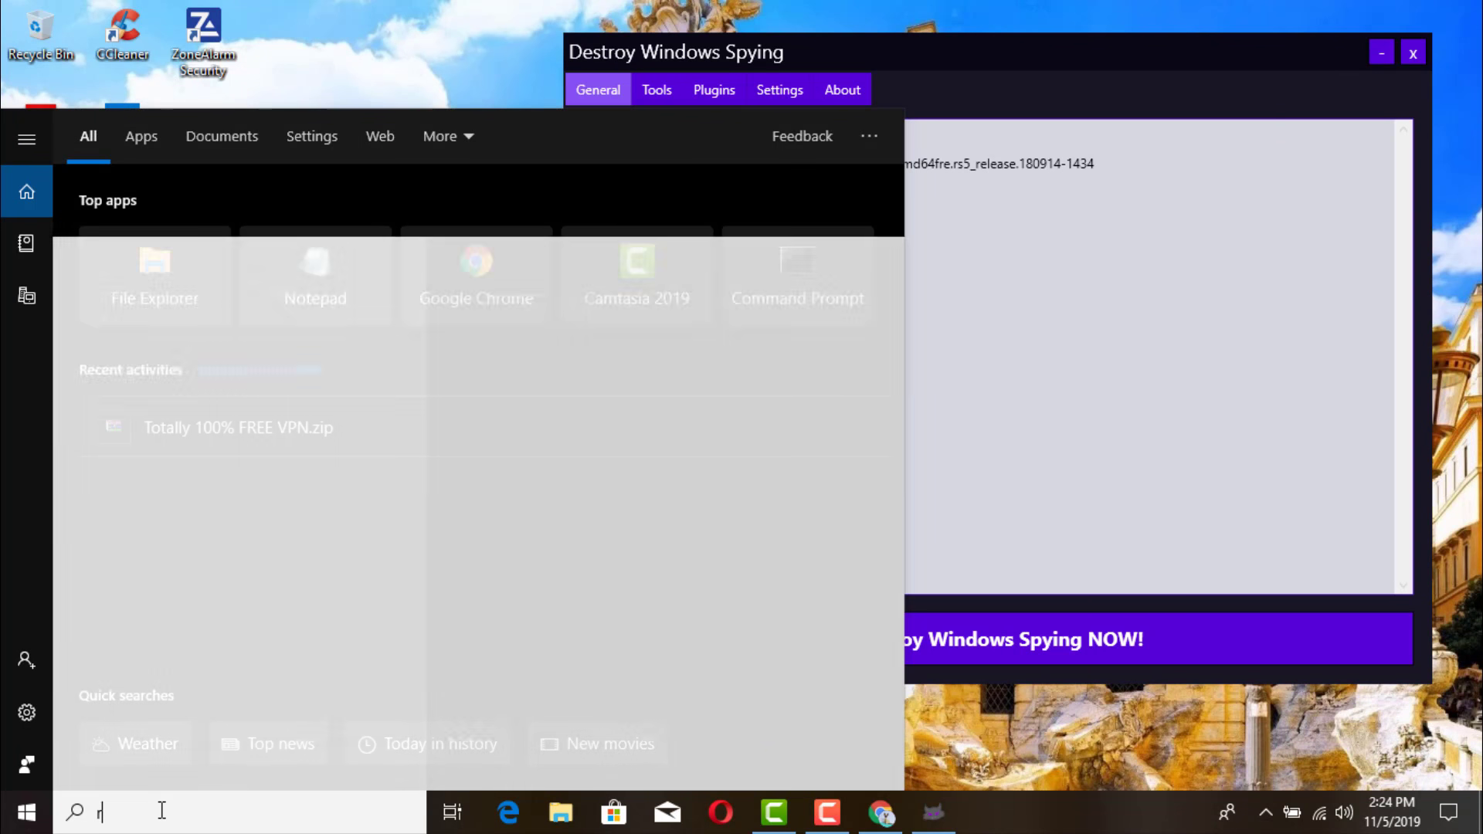
text(estore)
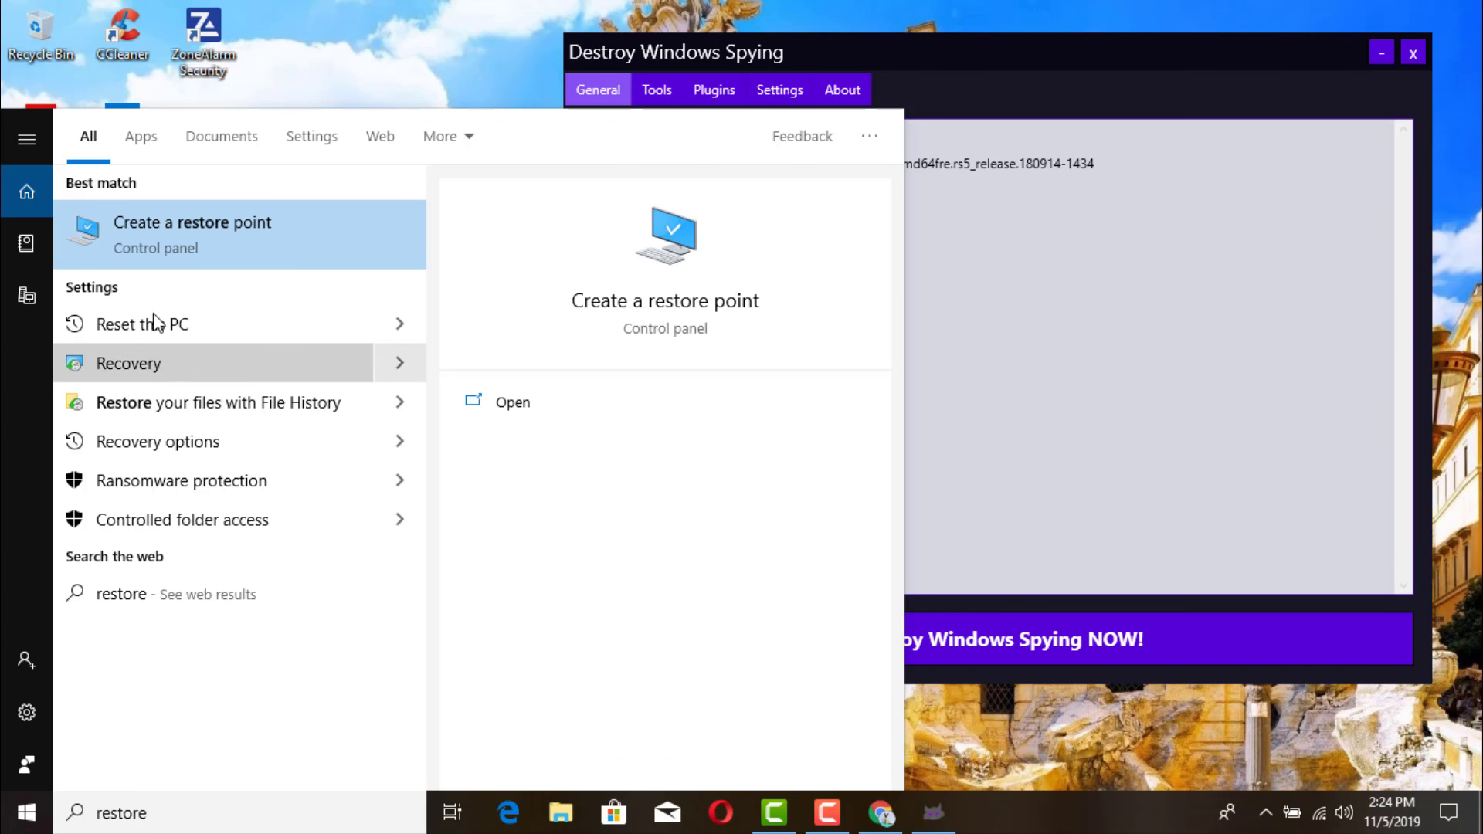
click(161, 230)
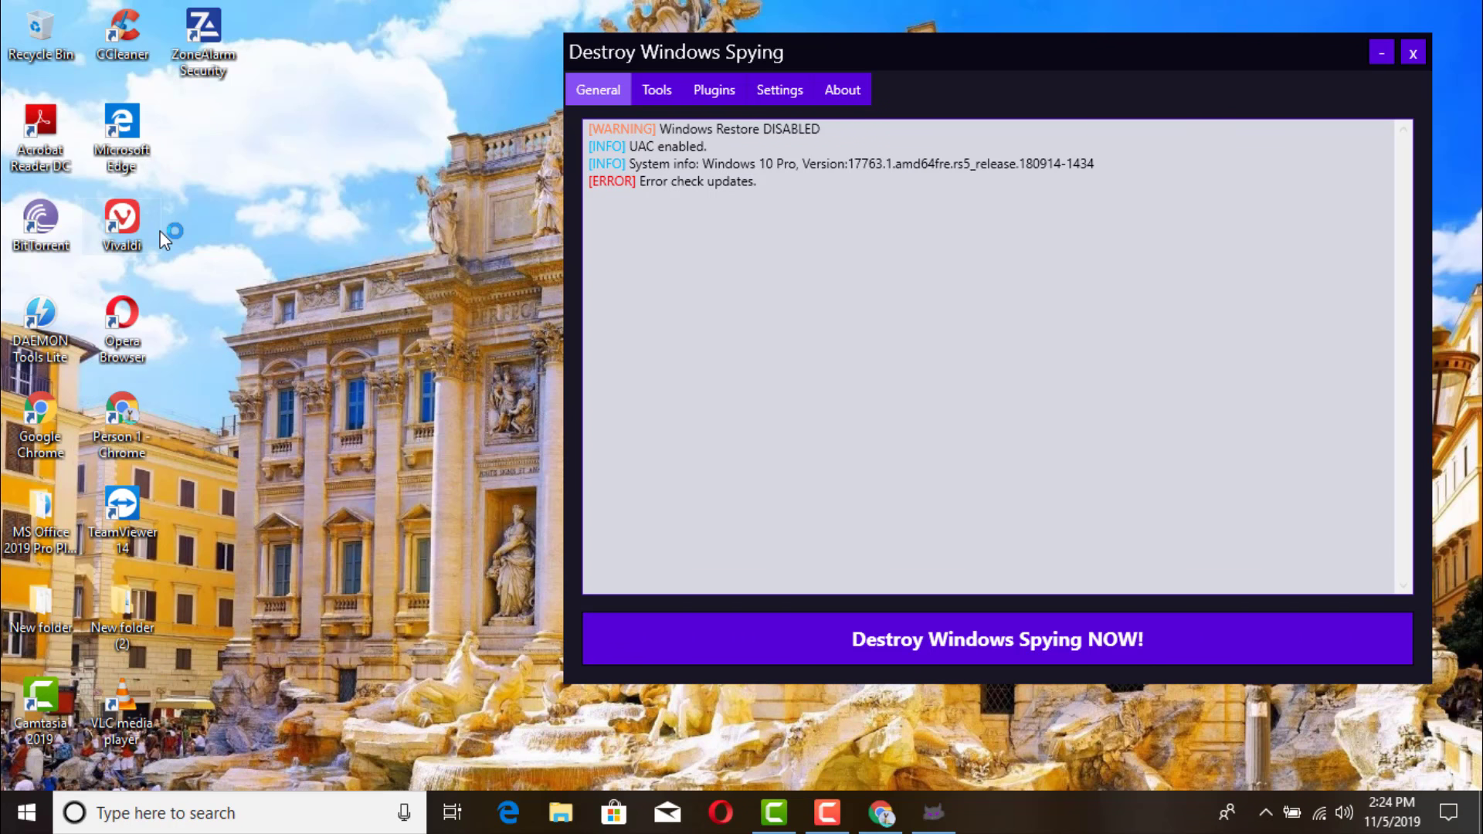
drag(326, 157, 357, 242)
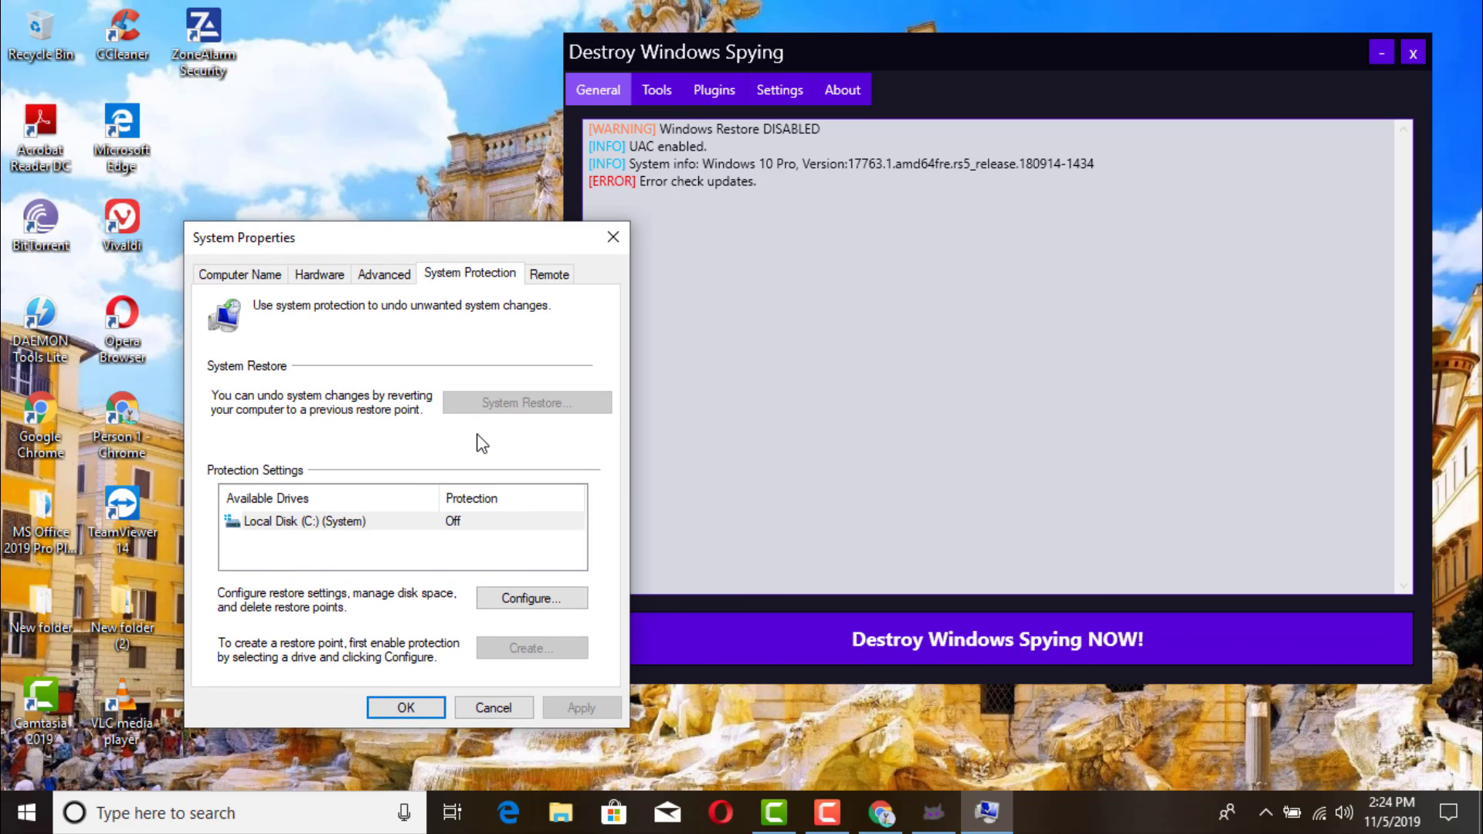
- Turn on system protection for Local Disk (C:) with maximum disk usage set to 2% (18.62 GB)
click(323, 523)
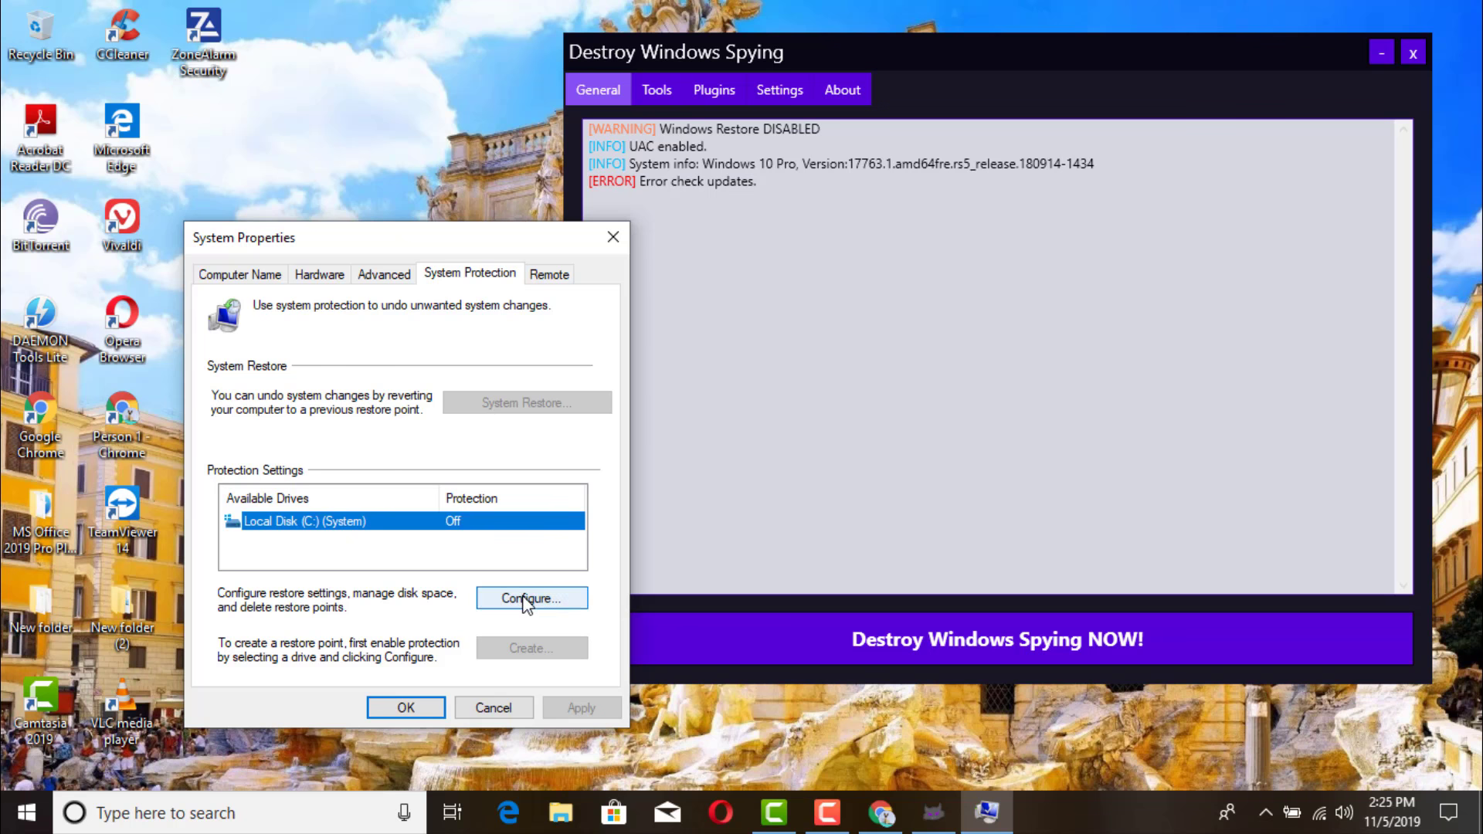
click(542, 605)
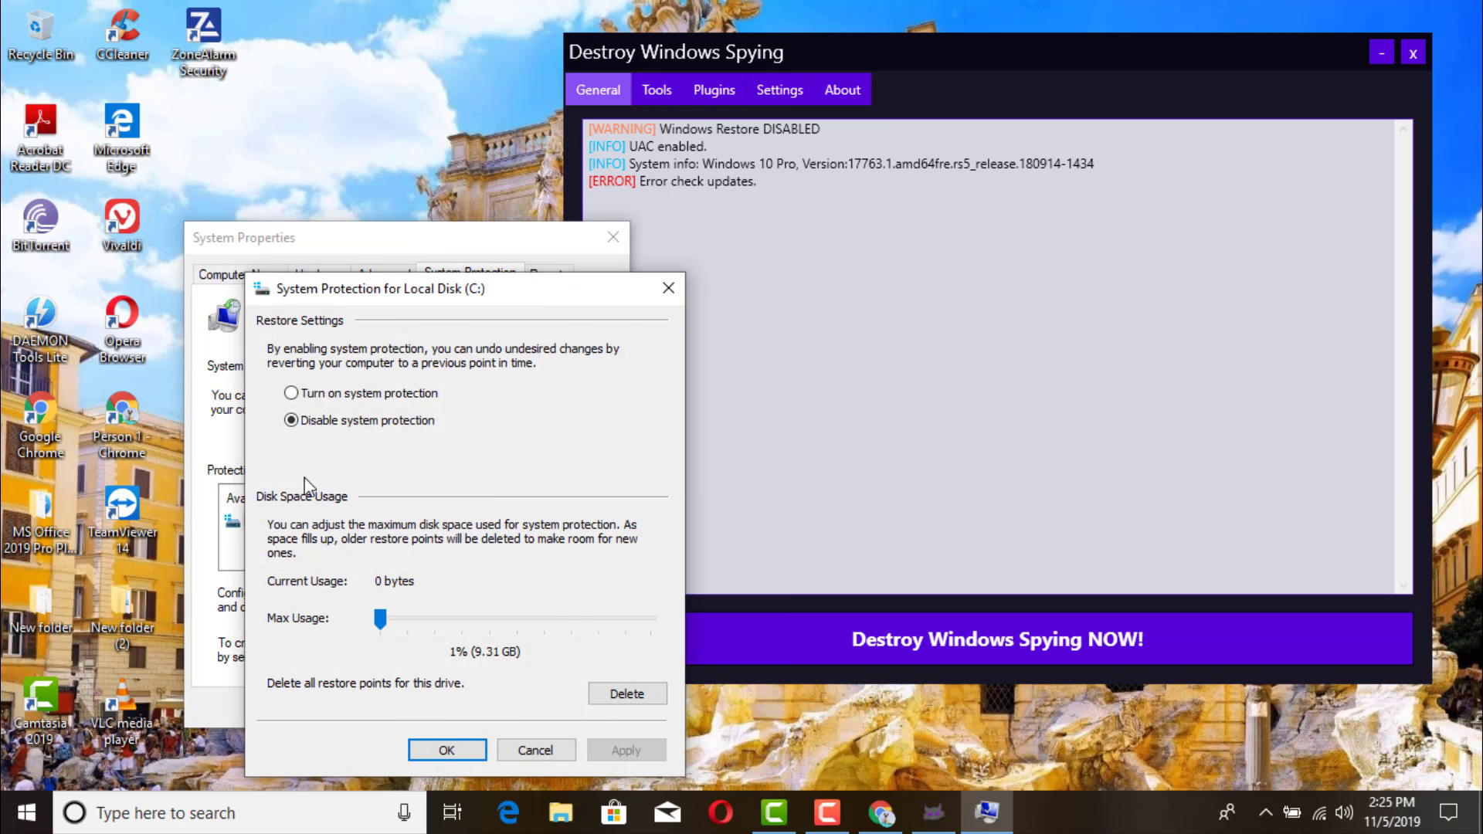
click(292, 394)
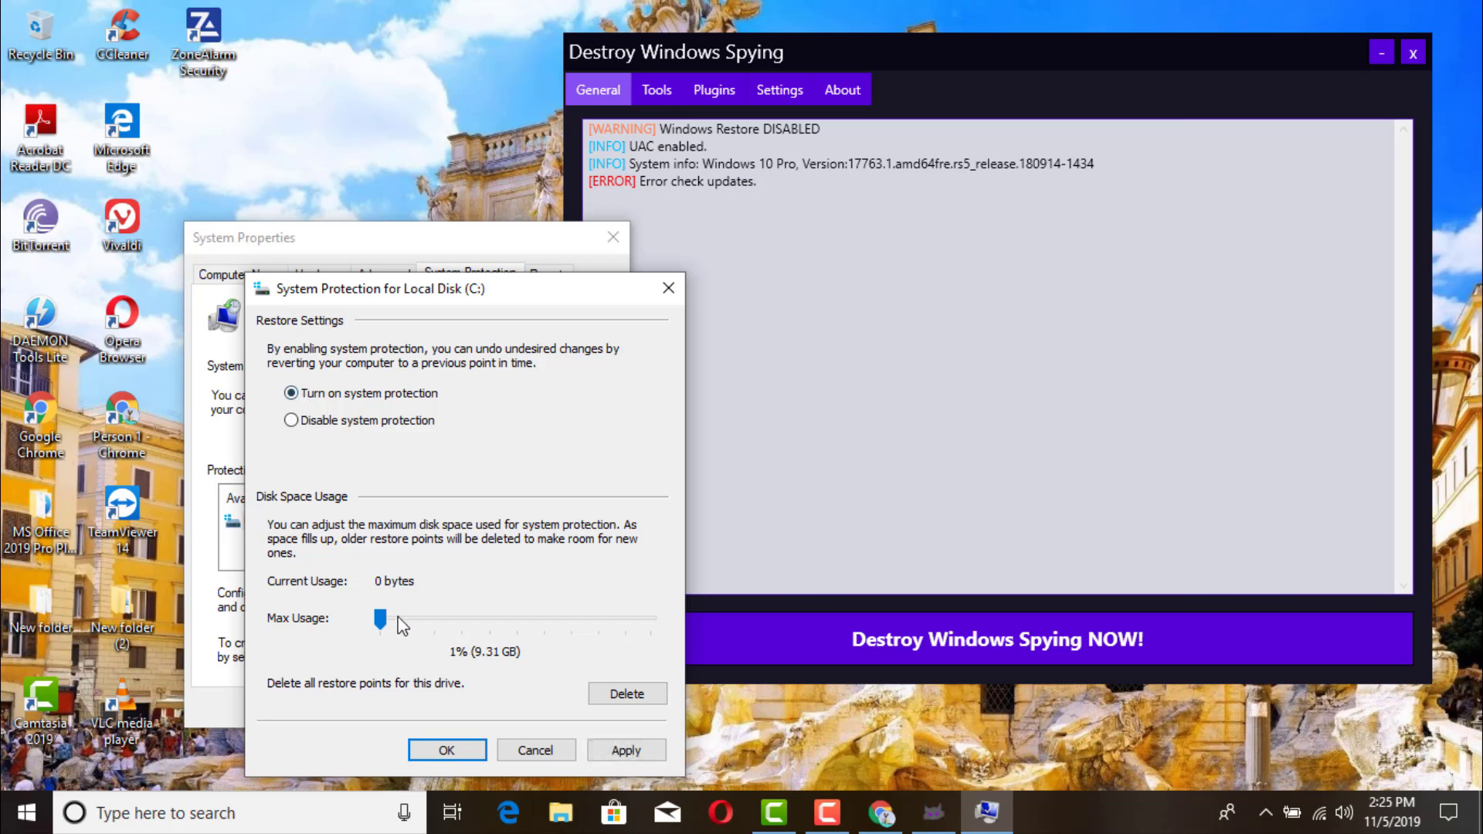
mouse_move(398, 615)
mouse_down()
mouse_move(432, 622)
mouse_move(386, 626)
mouse_up()
drag(386, 618, 377, 615)
drag(381, 622, 388, 623)
drag(384, 616, 383, 616)
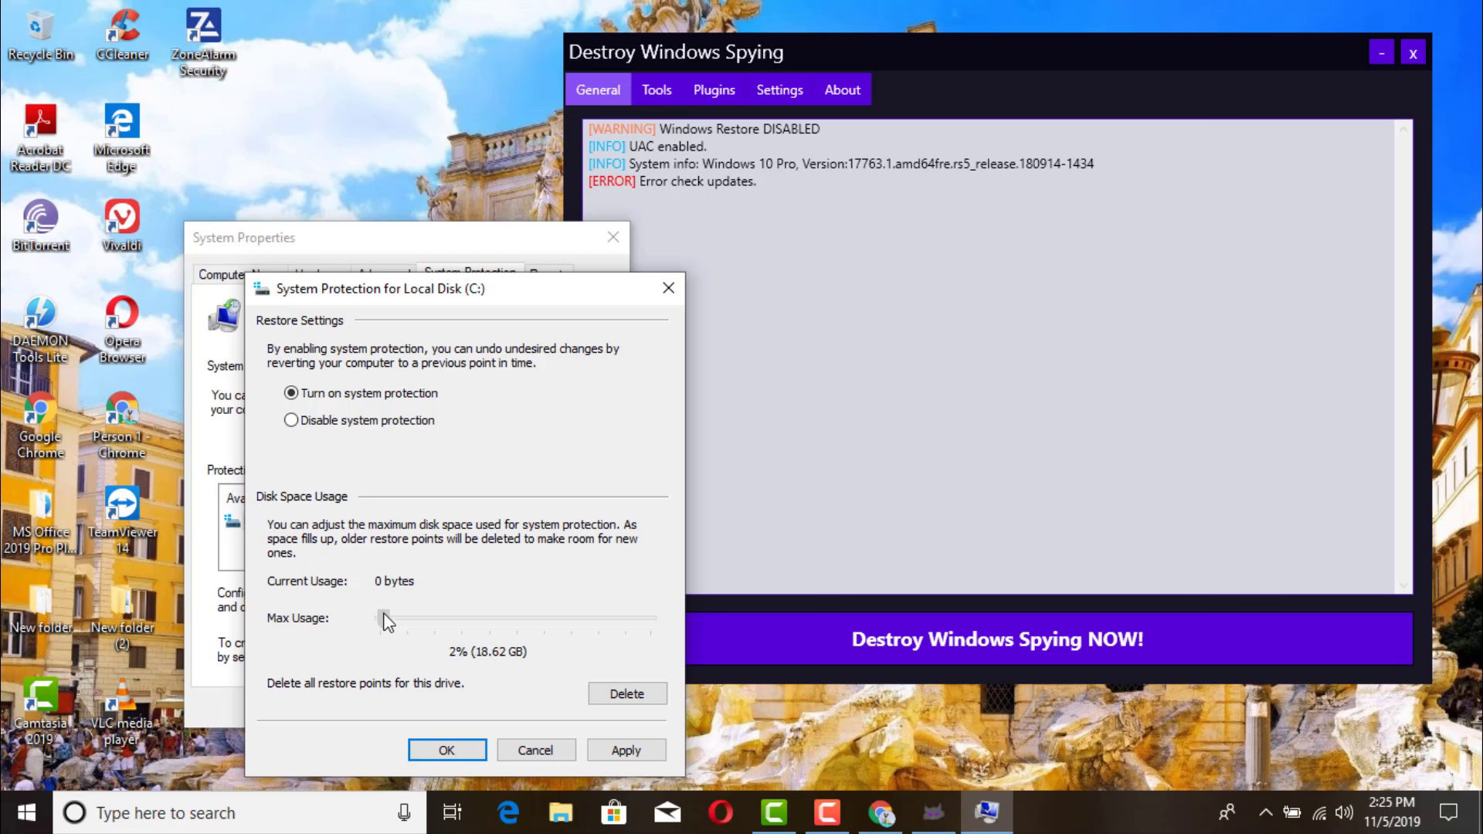
click(635, 753)
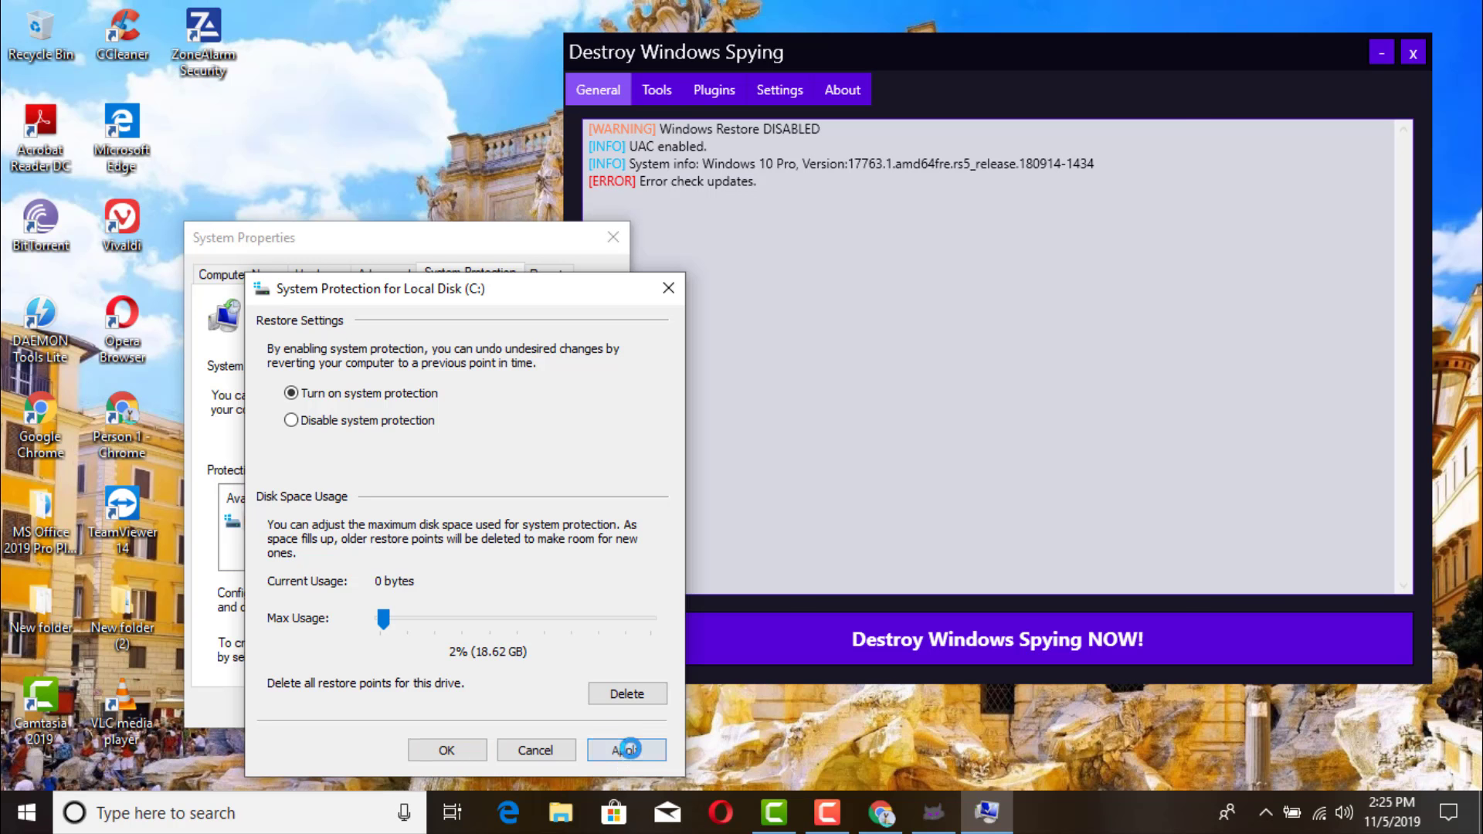
click(442, 751)
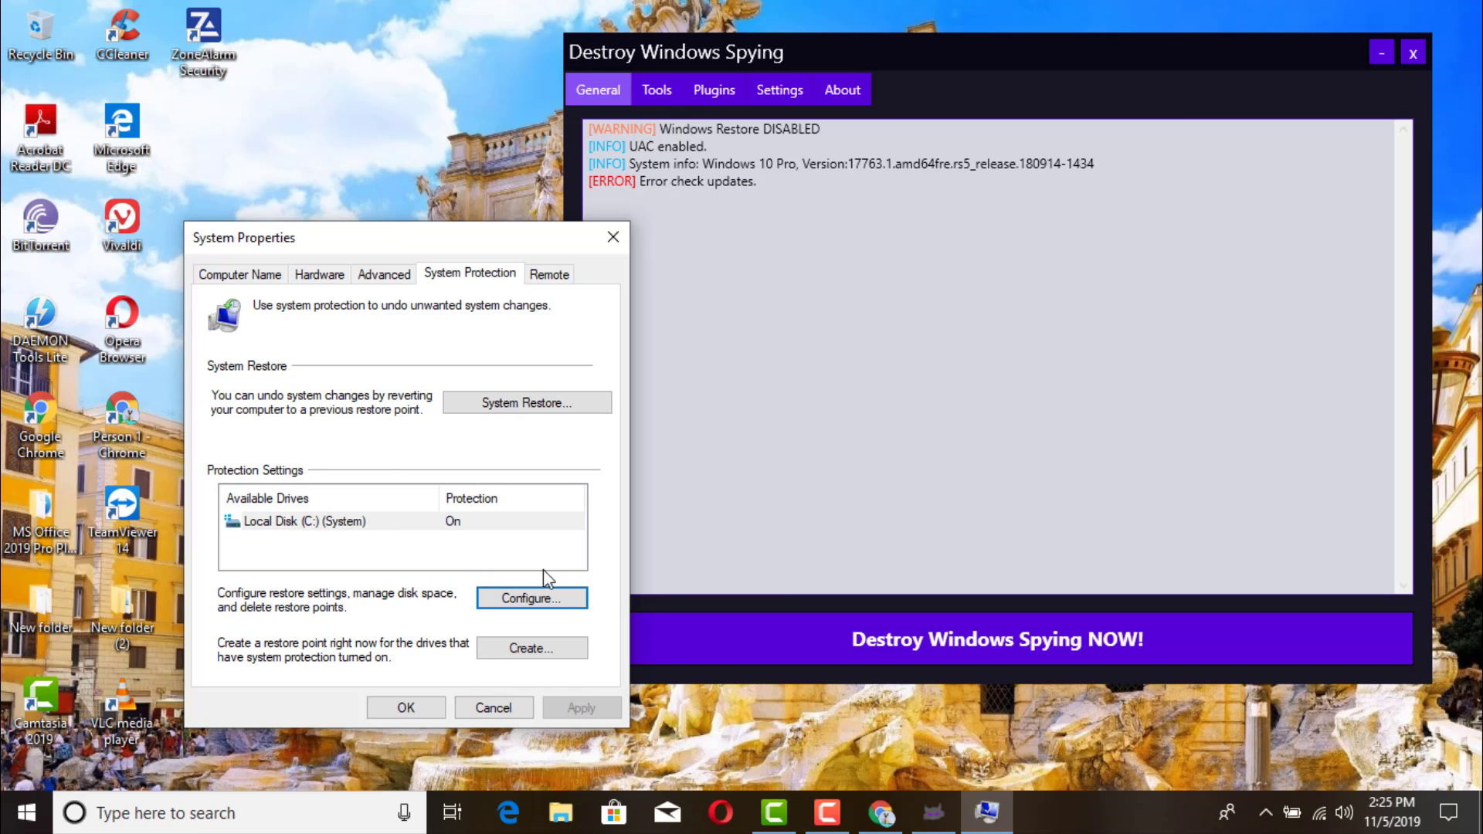
- Create a restore point described as "Windows 10 Spy"
click(560, 657)
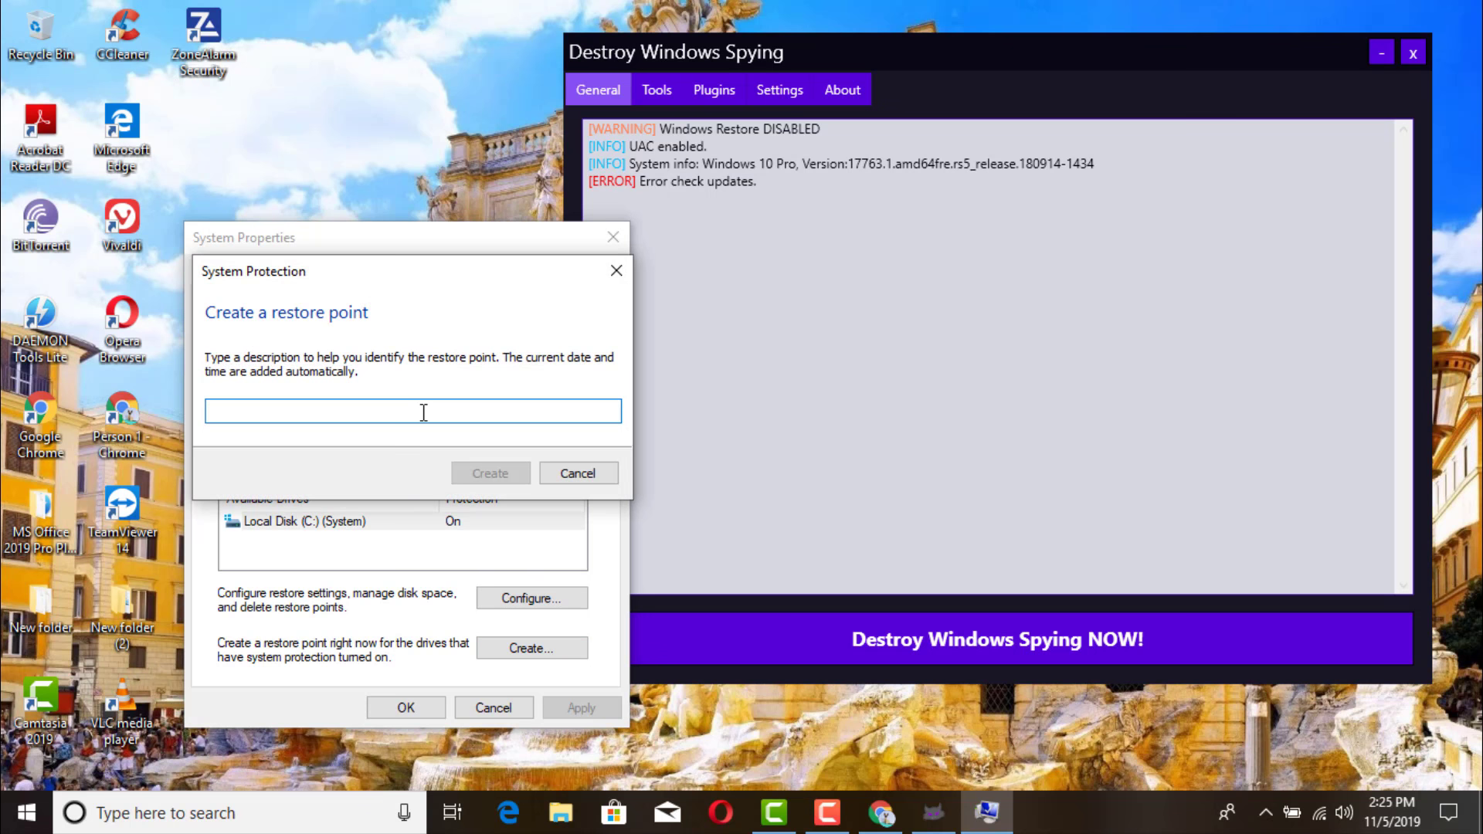
text(Re)
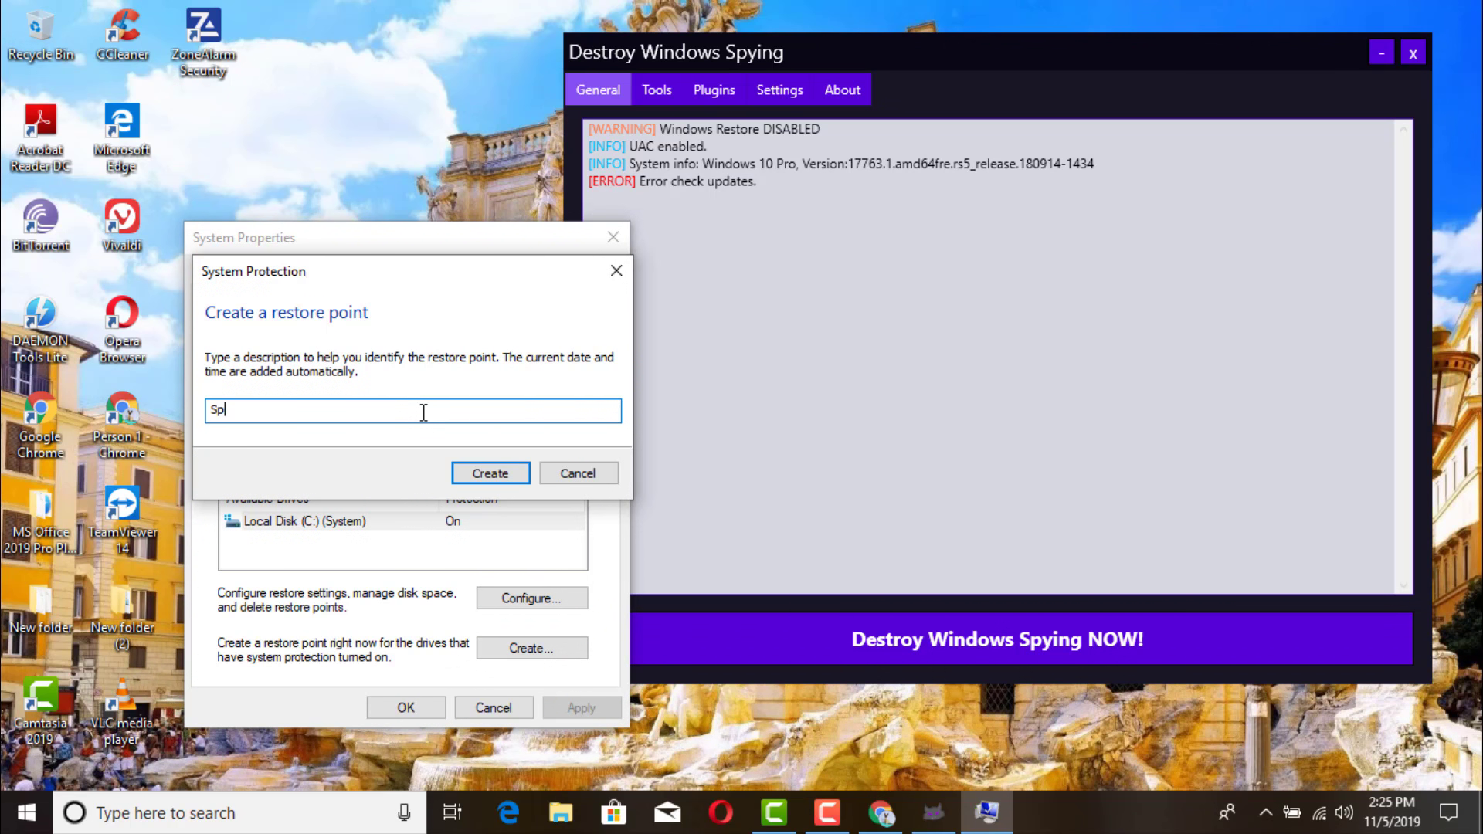
key(BackSpace)
key(BackSpace)
text(Windows 10 Spying)
key(BackSpace)
key(BackSpace)
key(BackSpace)
click(490, 474)
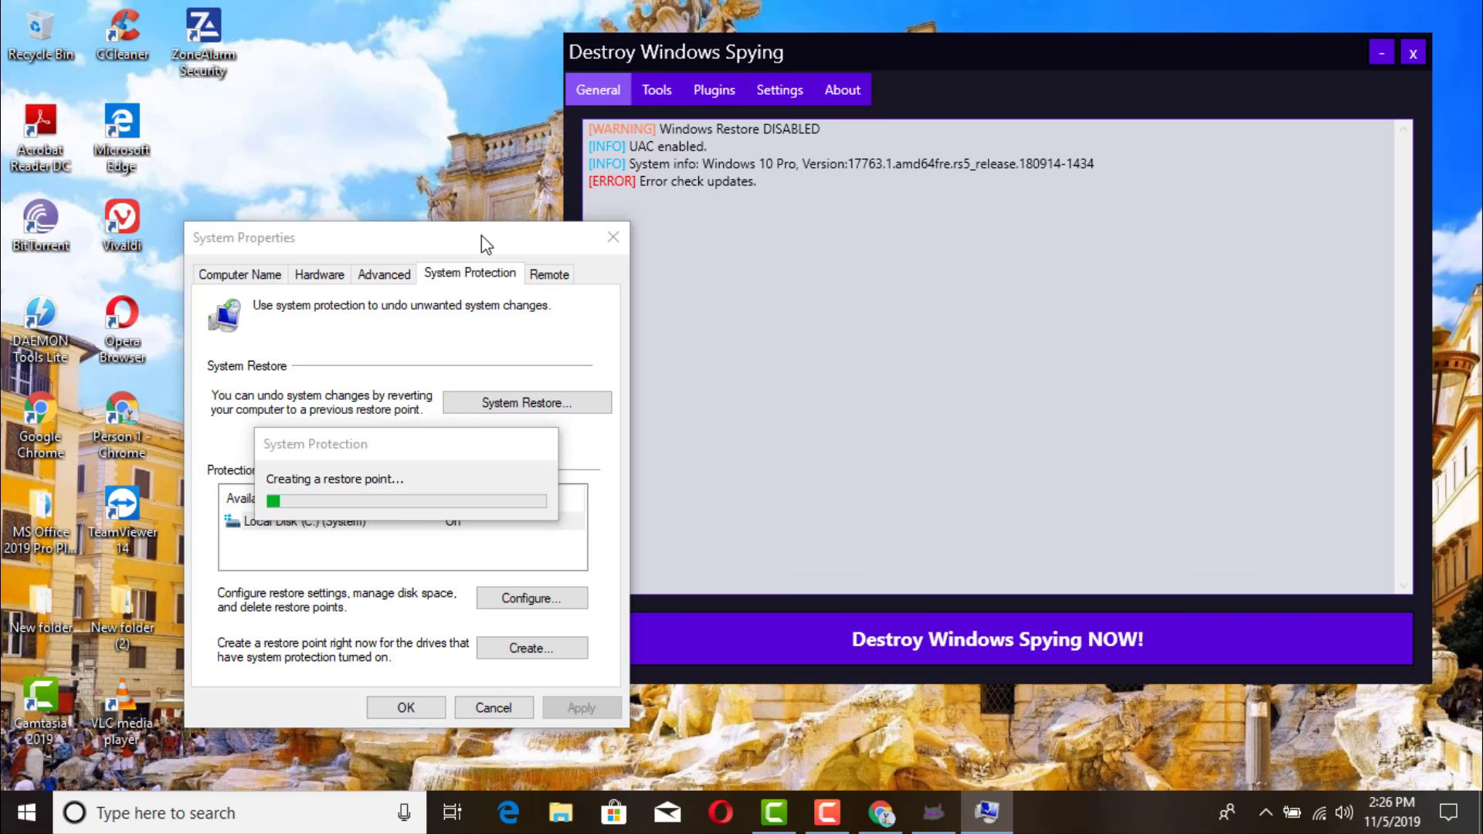
- Bring Destroy Windows Spying forward and review the options in its Tools and Plugins sections
drag(950, 47, 995, 64)
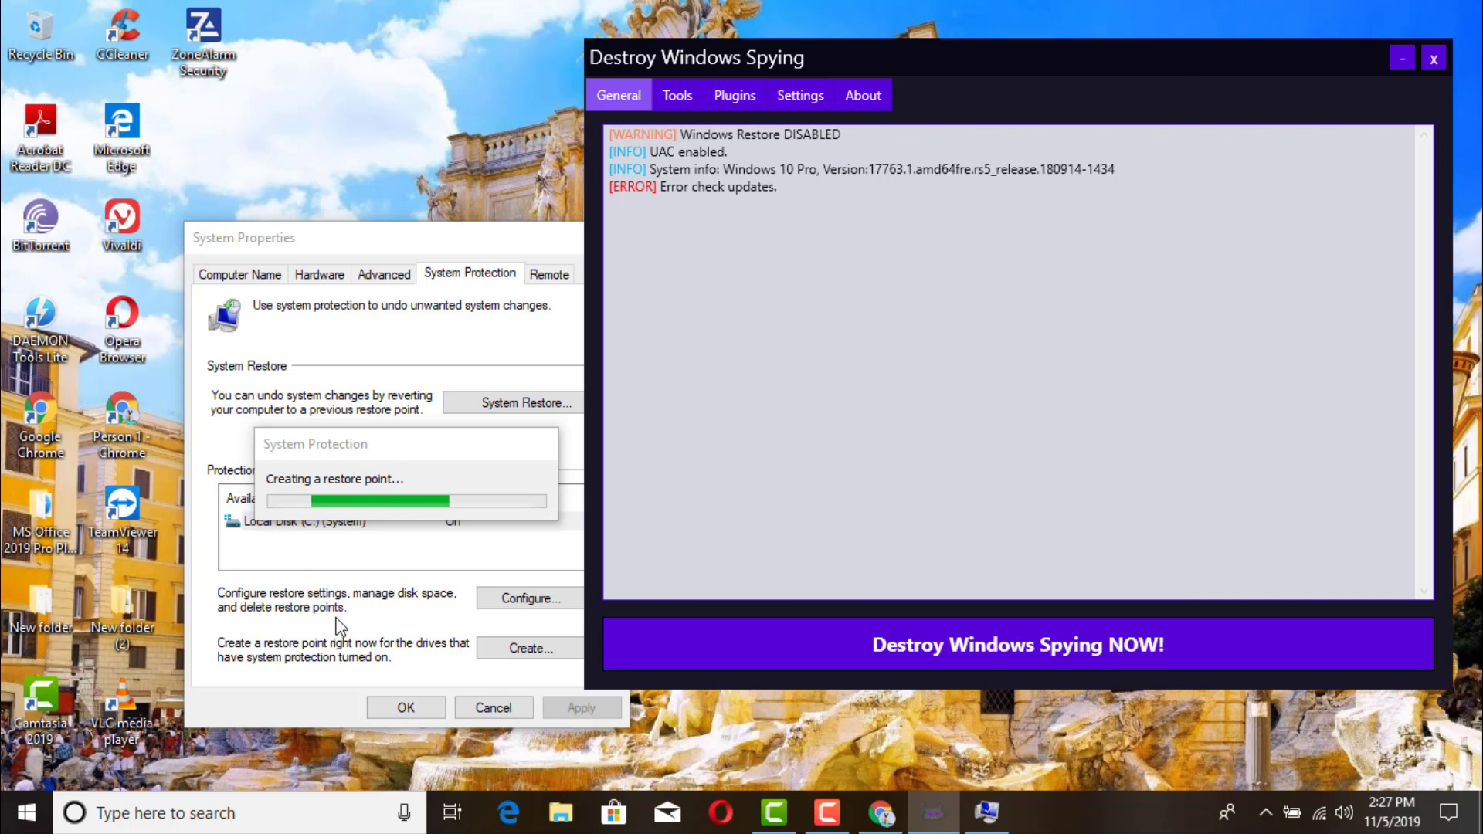
click(679, 95)
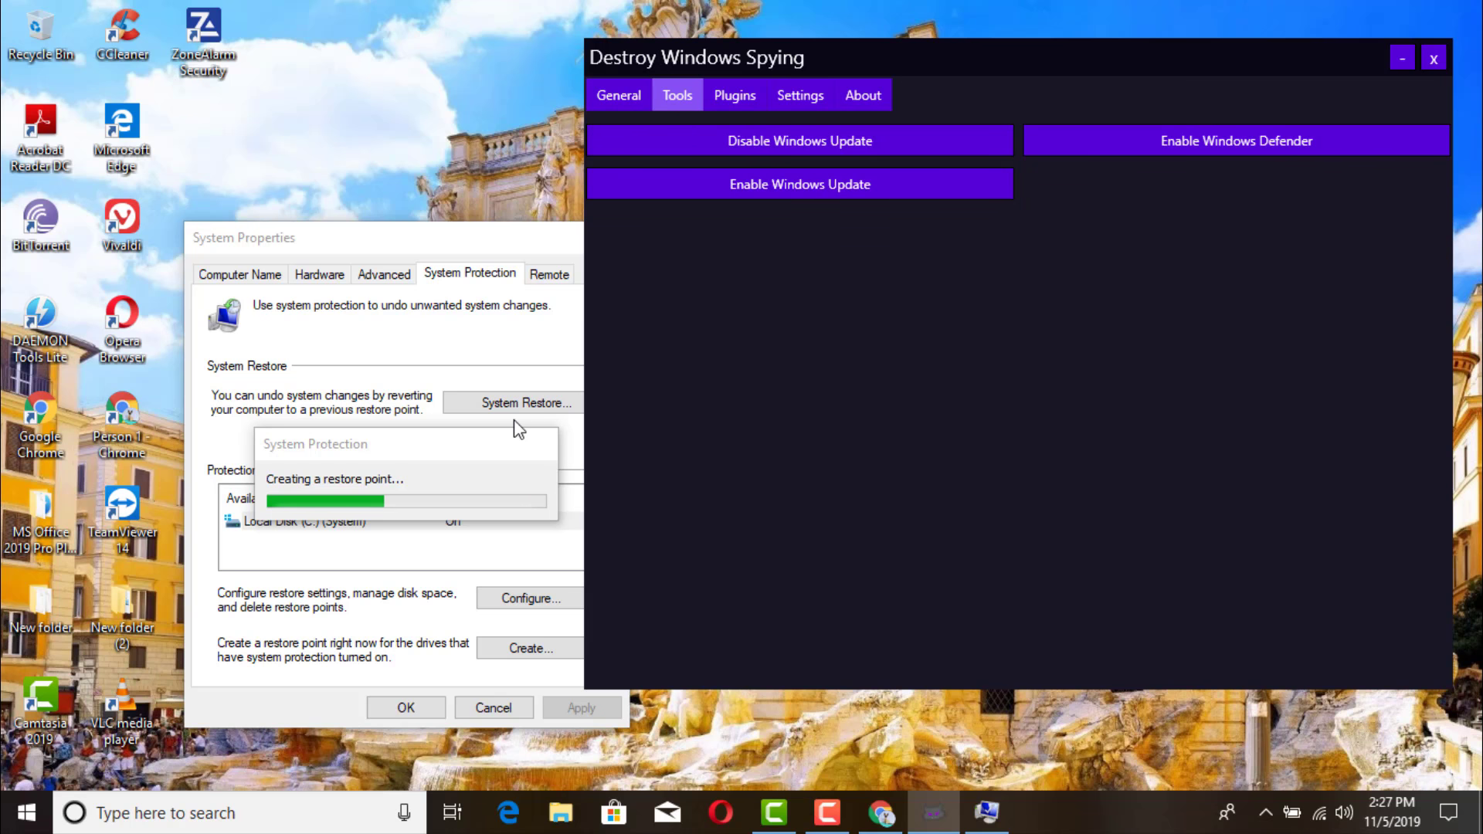
click(677, 136)
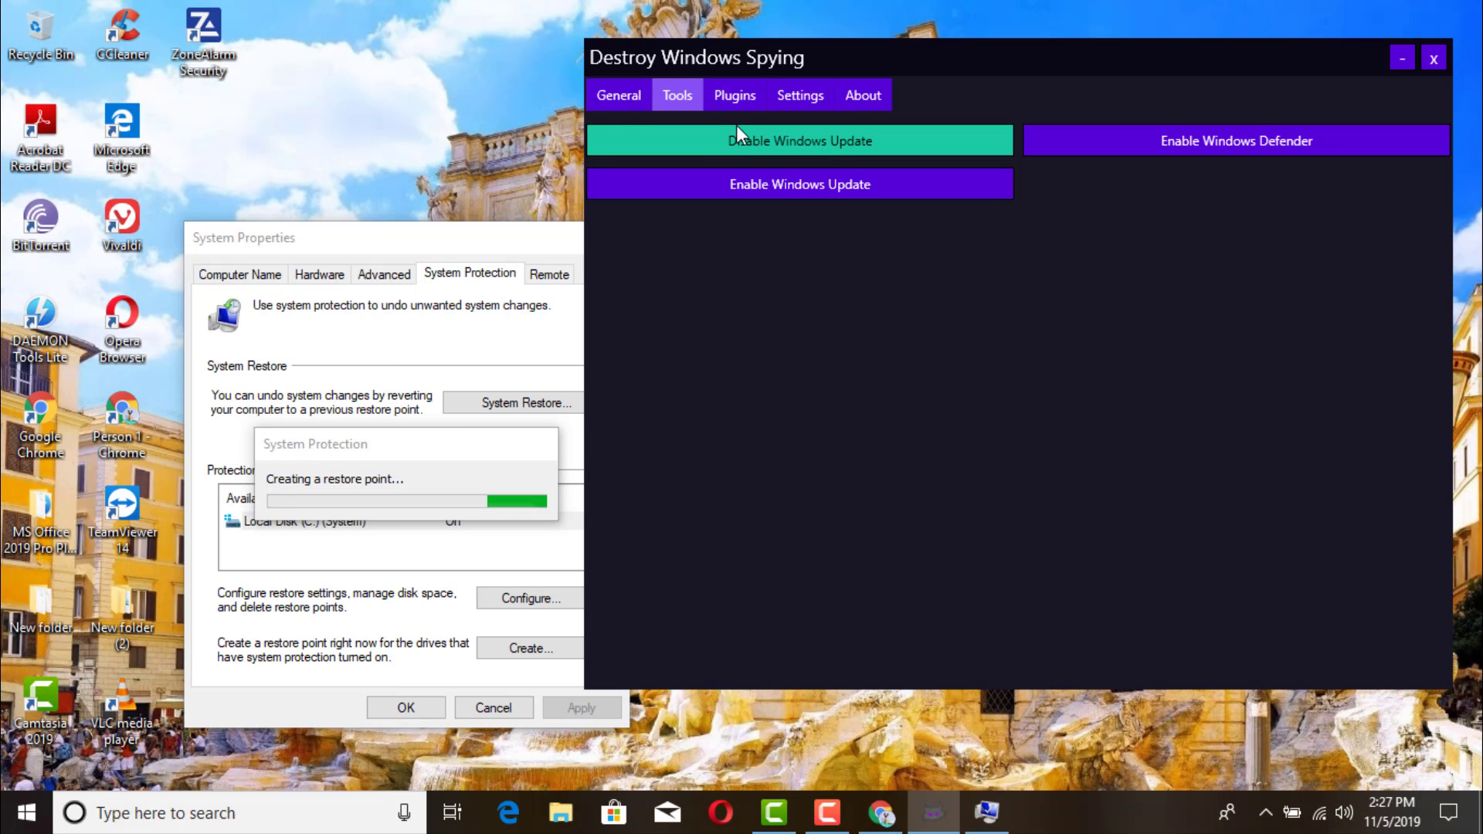
click(717, 137)
click(738, 99)
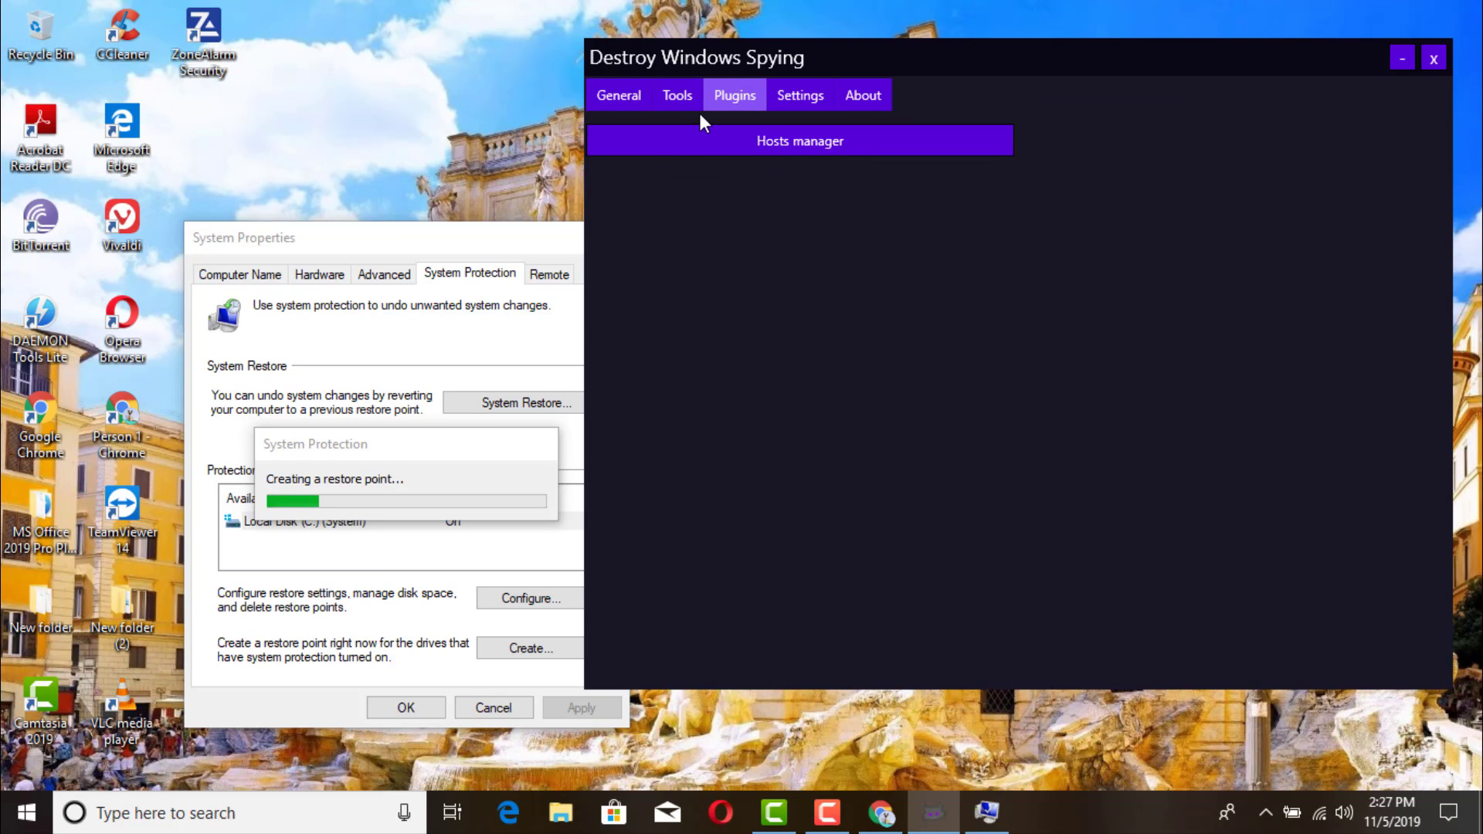
- Dismiss the restore point confirmation and close the System Properties window
click(676, 97)
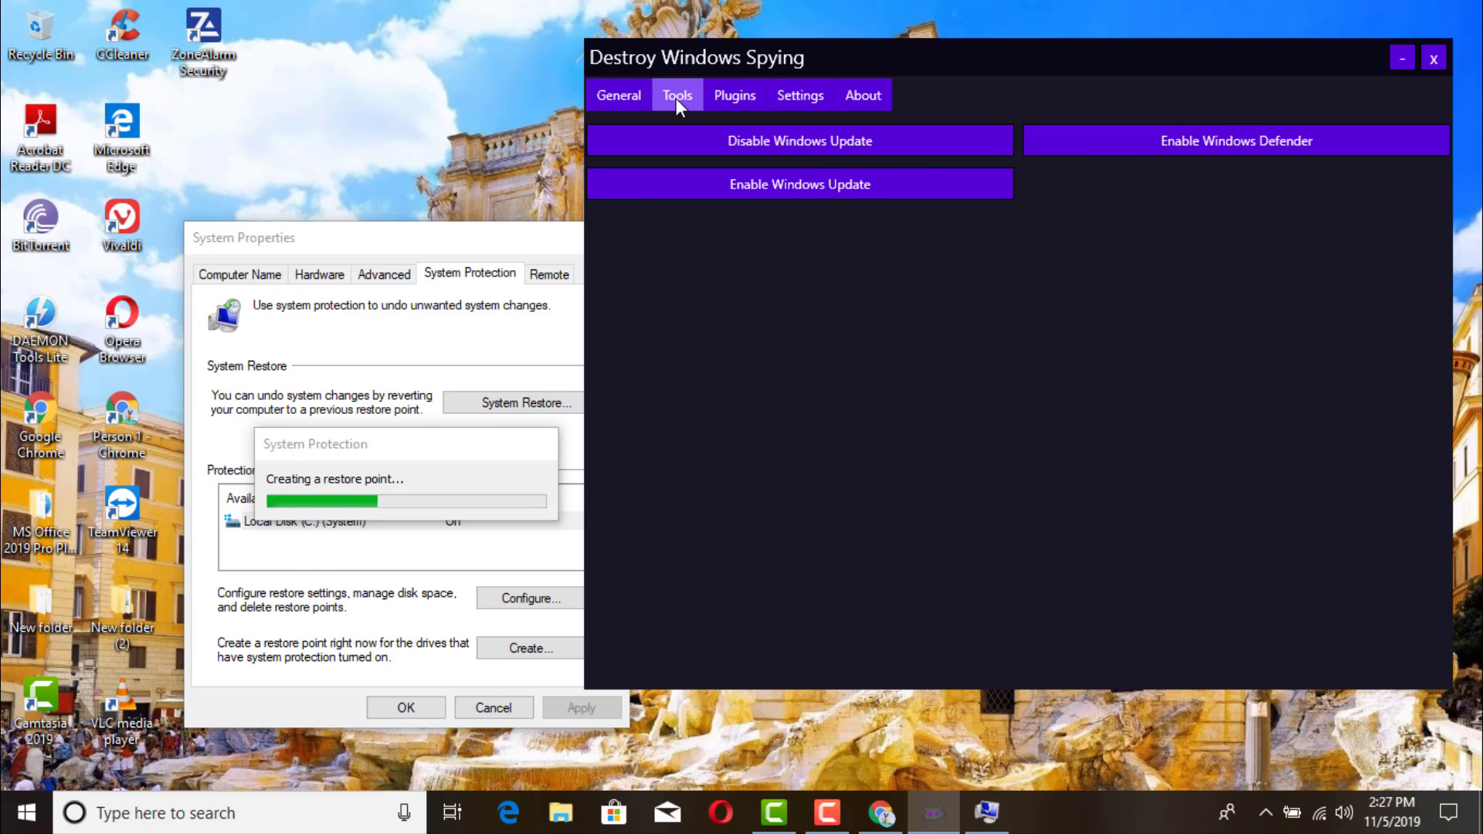
click(776, 157)
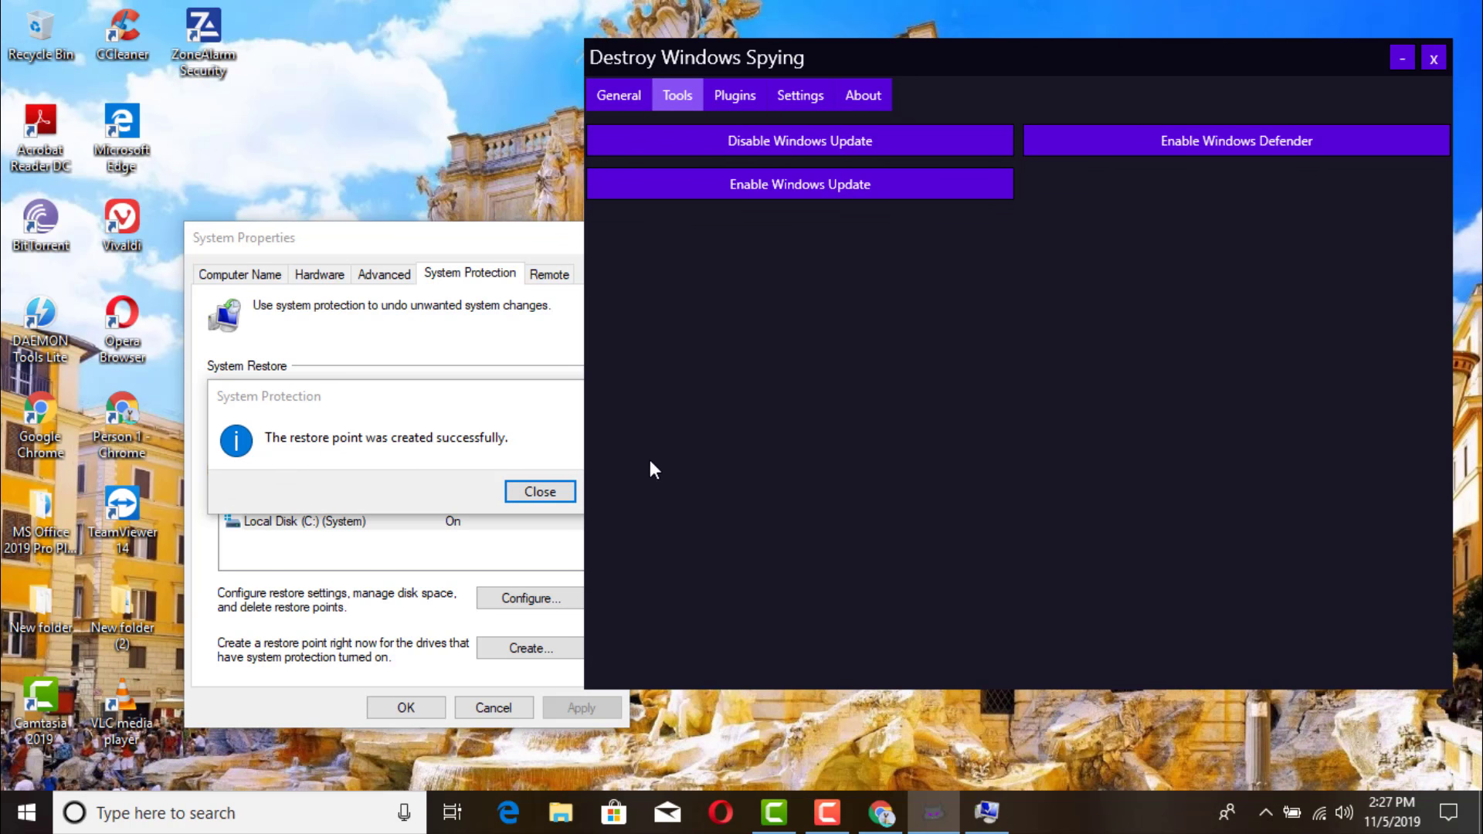
click(538, 495)
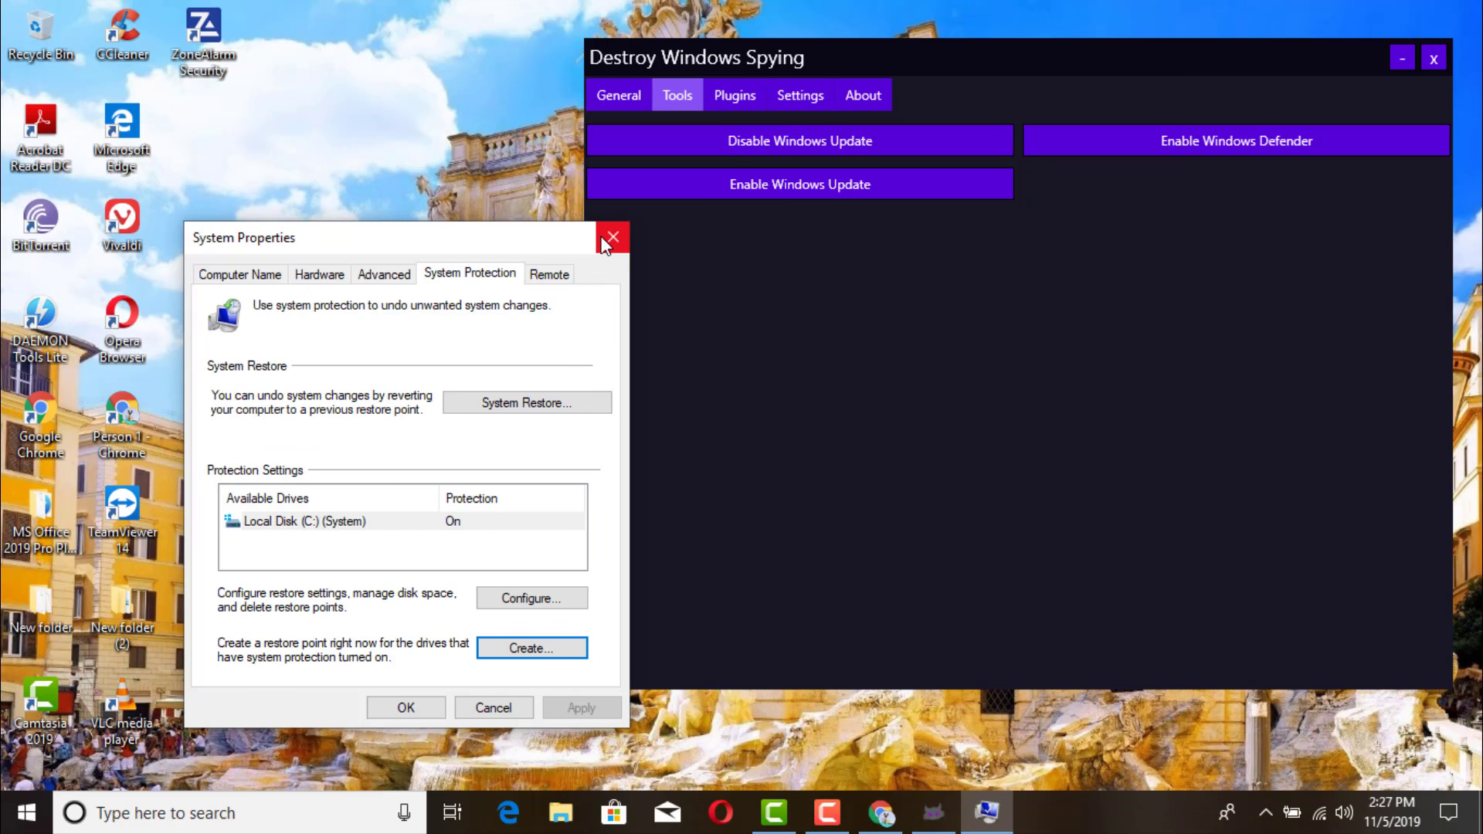
drag(470, 238, 340, 230)
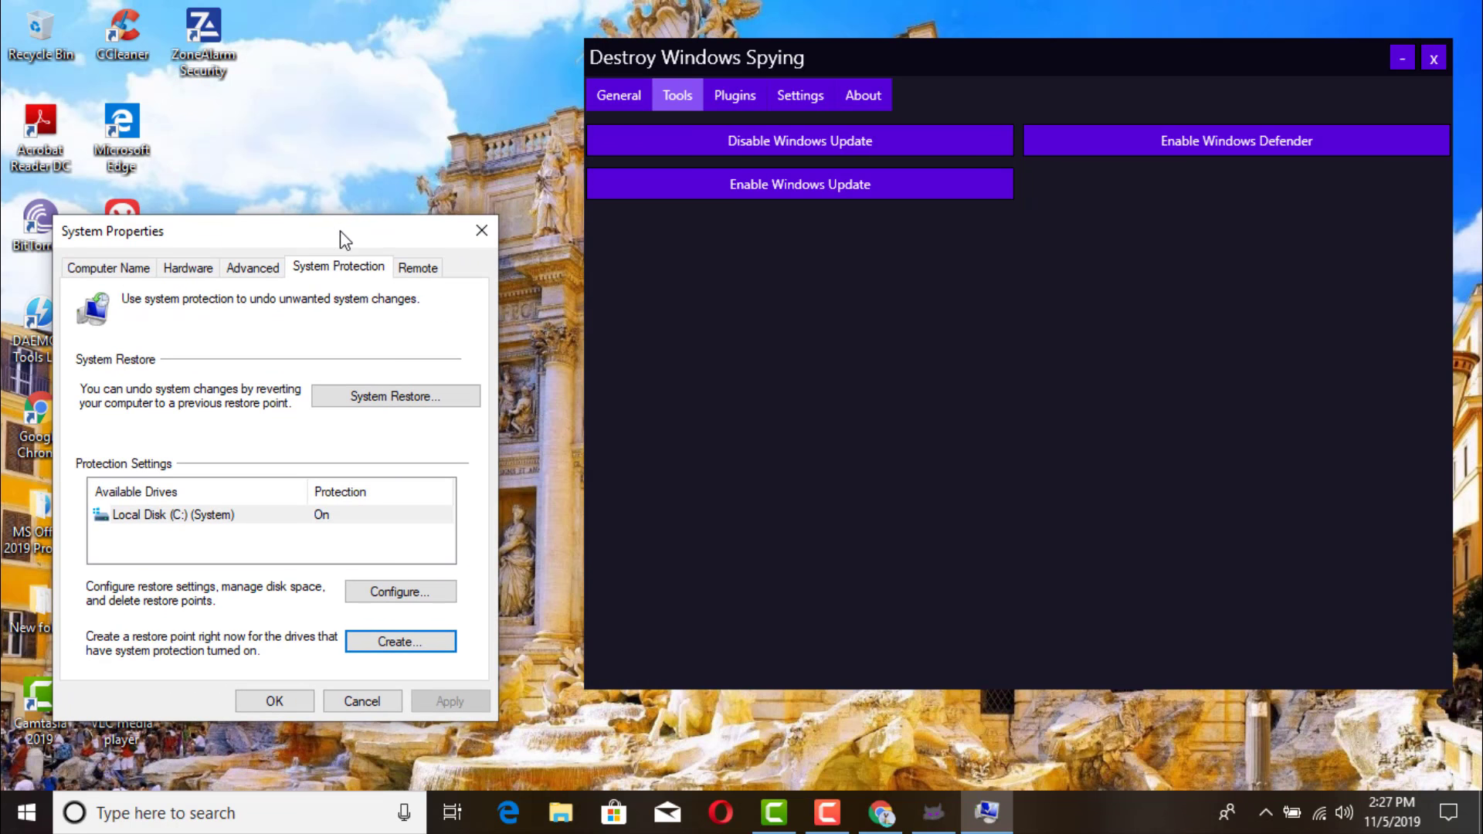
click(482, 232)
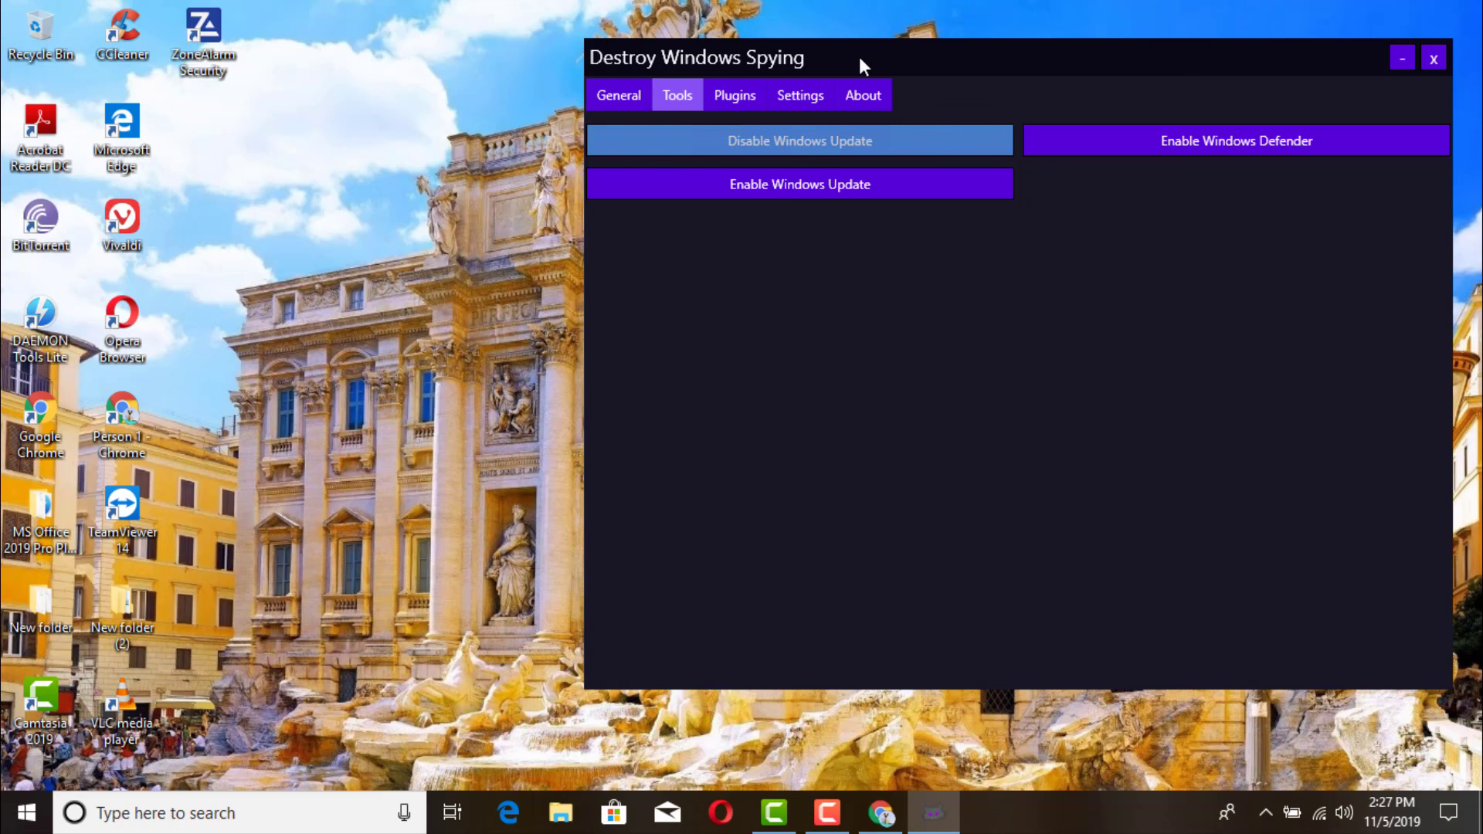
- Review the options in the Tools, Plugins and Settings sections of Destroy Windows Spying
click(701, 141)
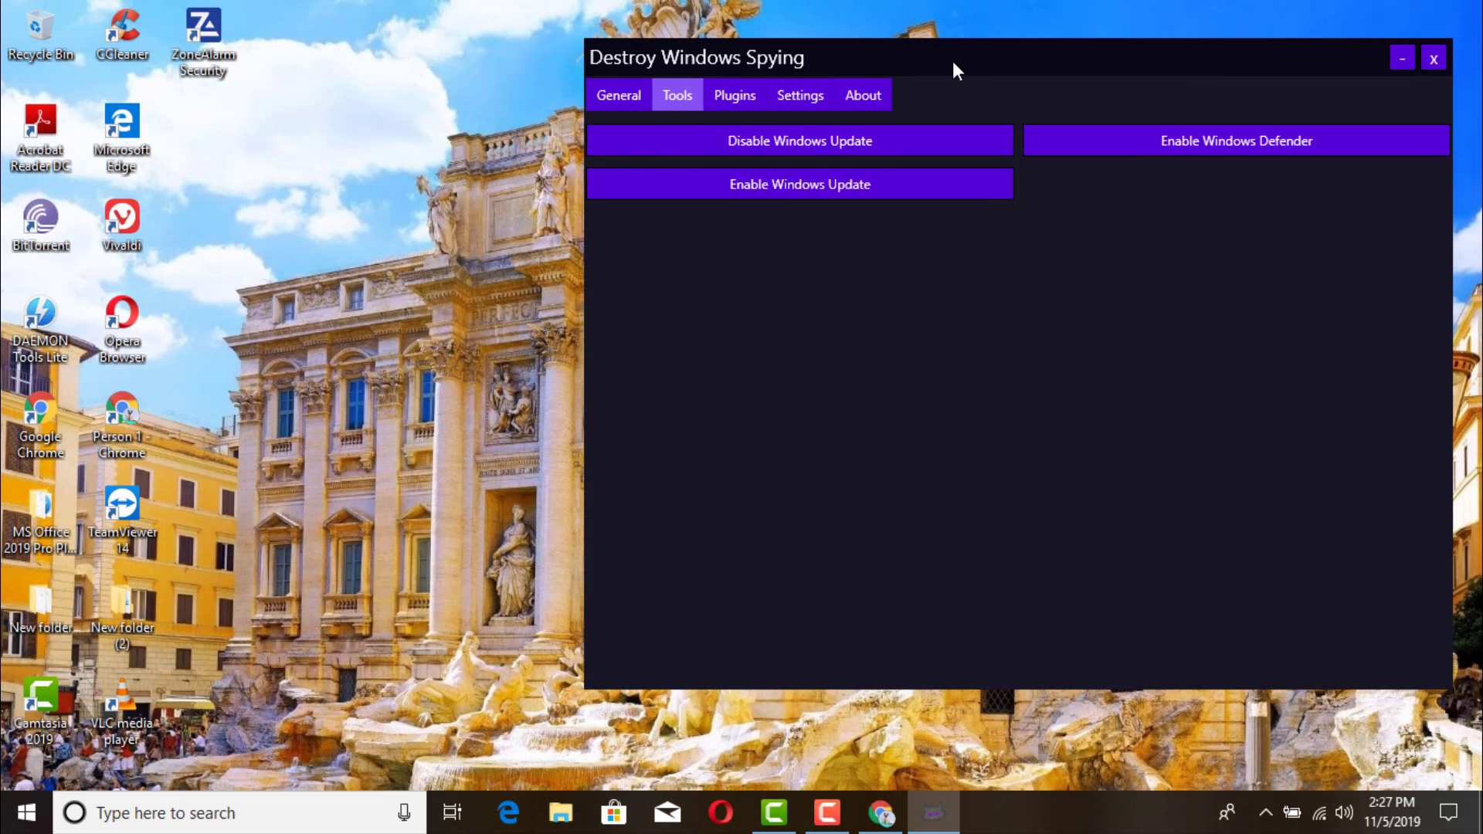
drag(952, 63, 876, 111)
click(578, 180)
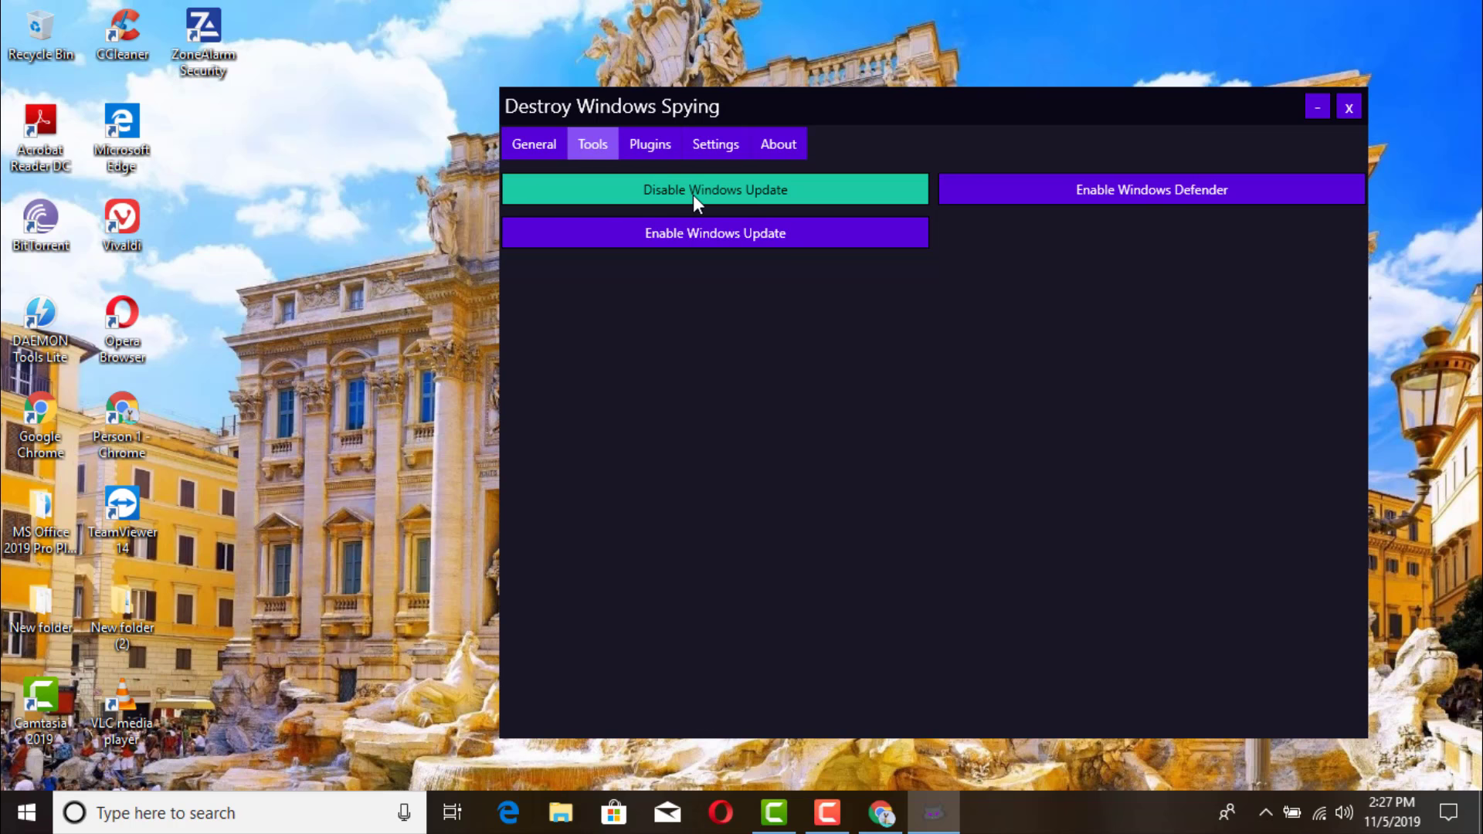
click(701, 244)
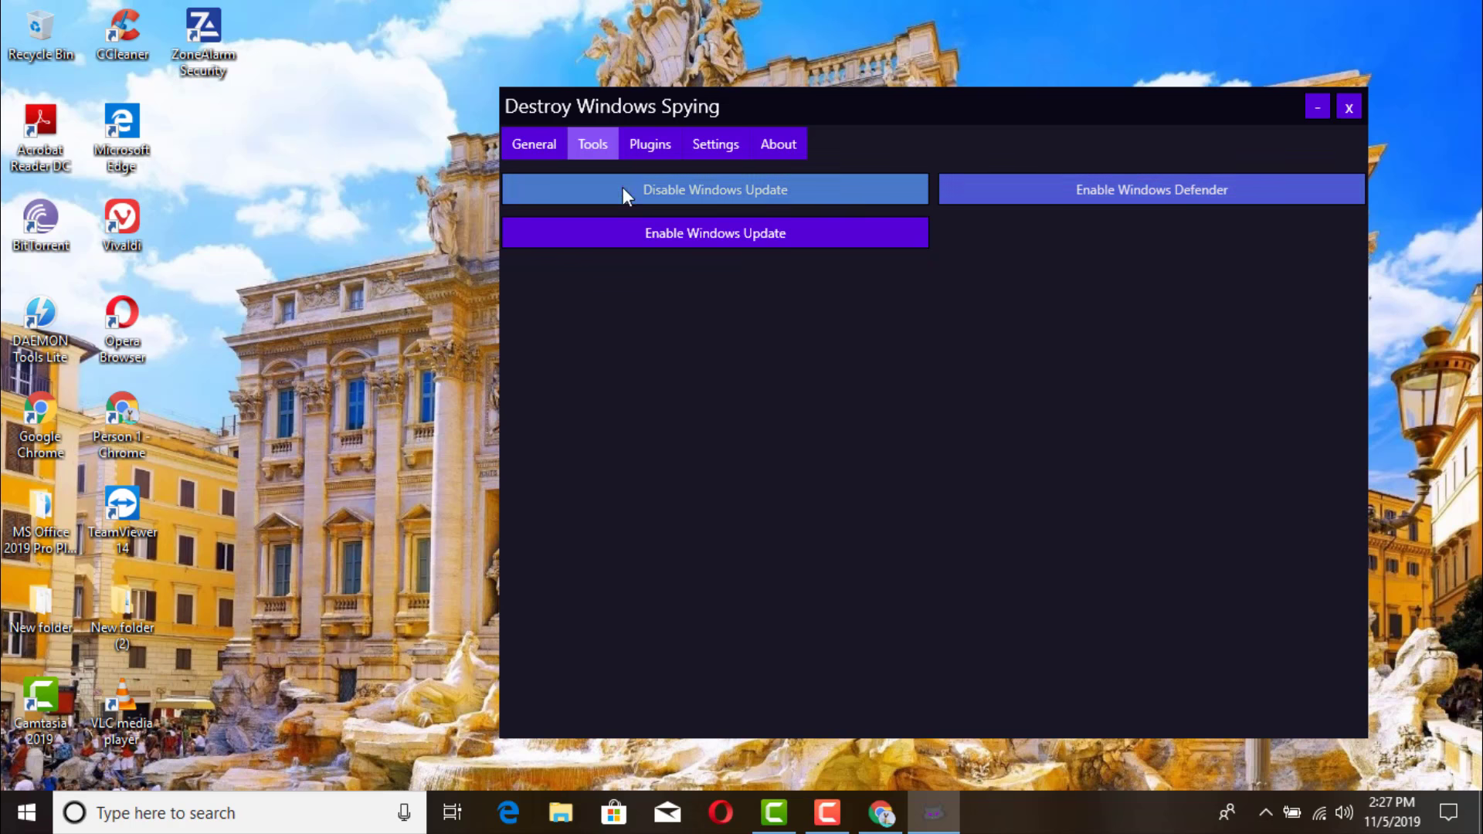
click(660, 149)
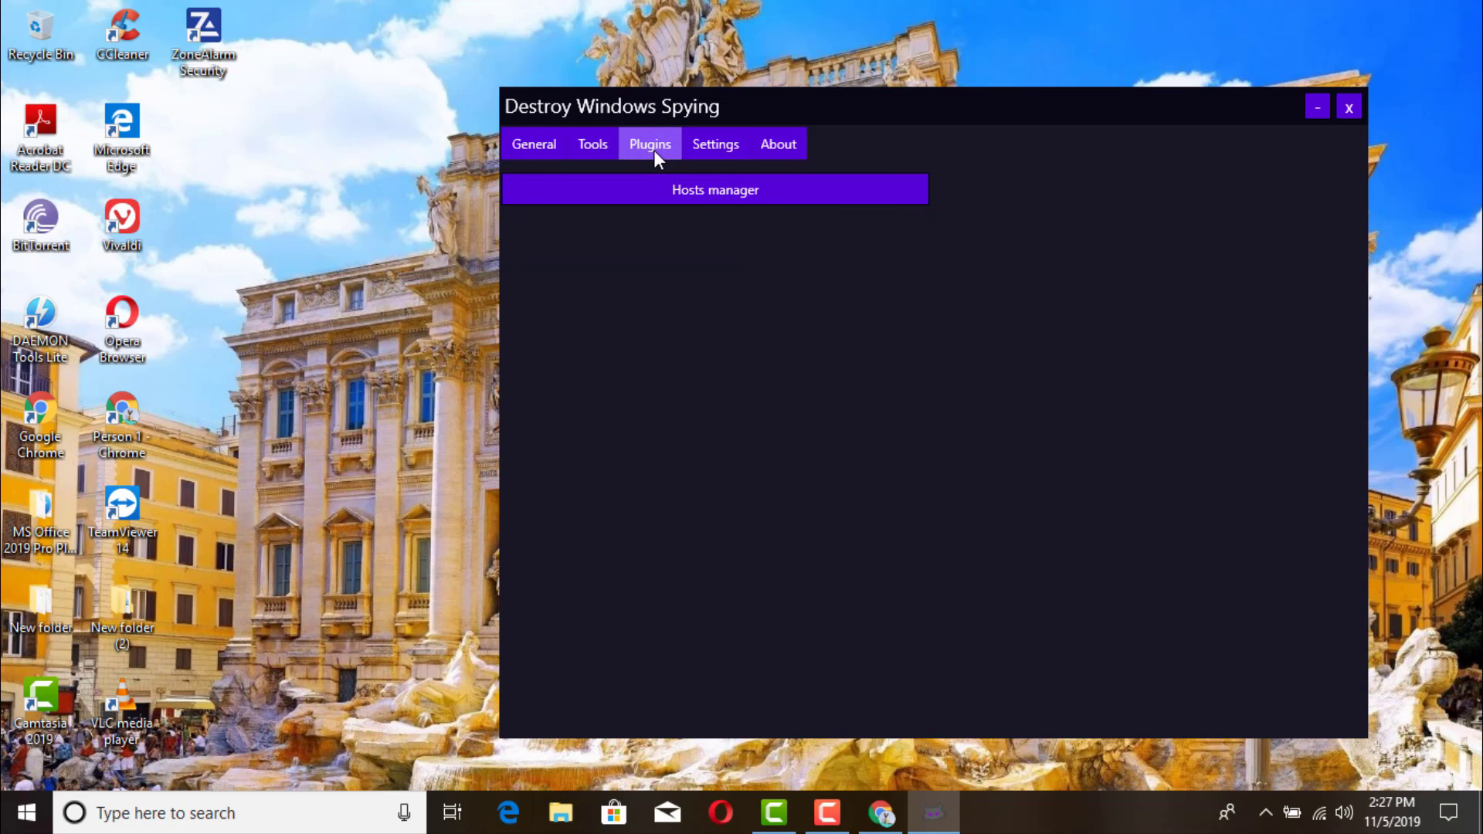
click(702, 149)
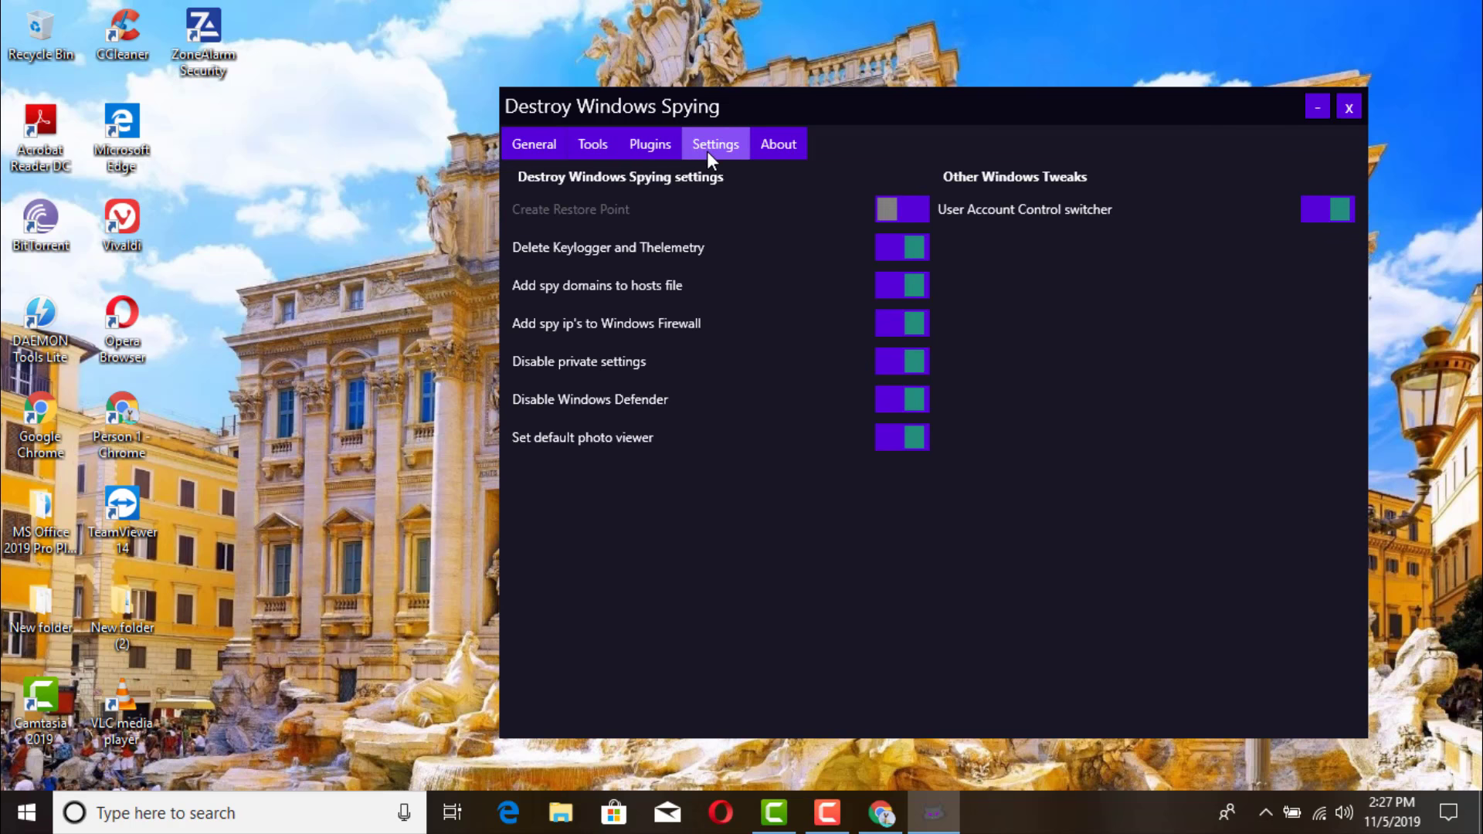
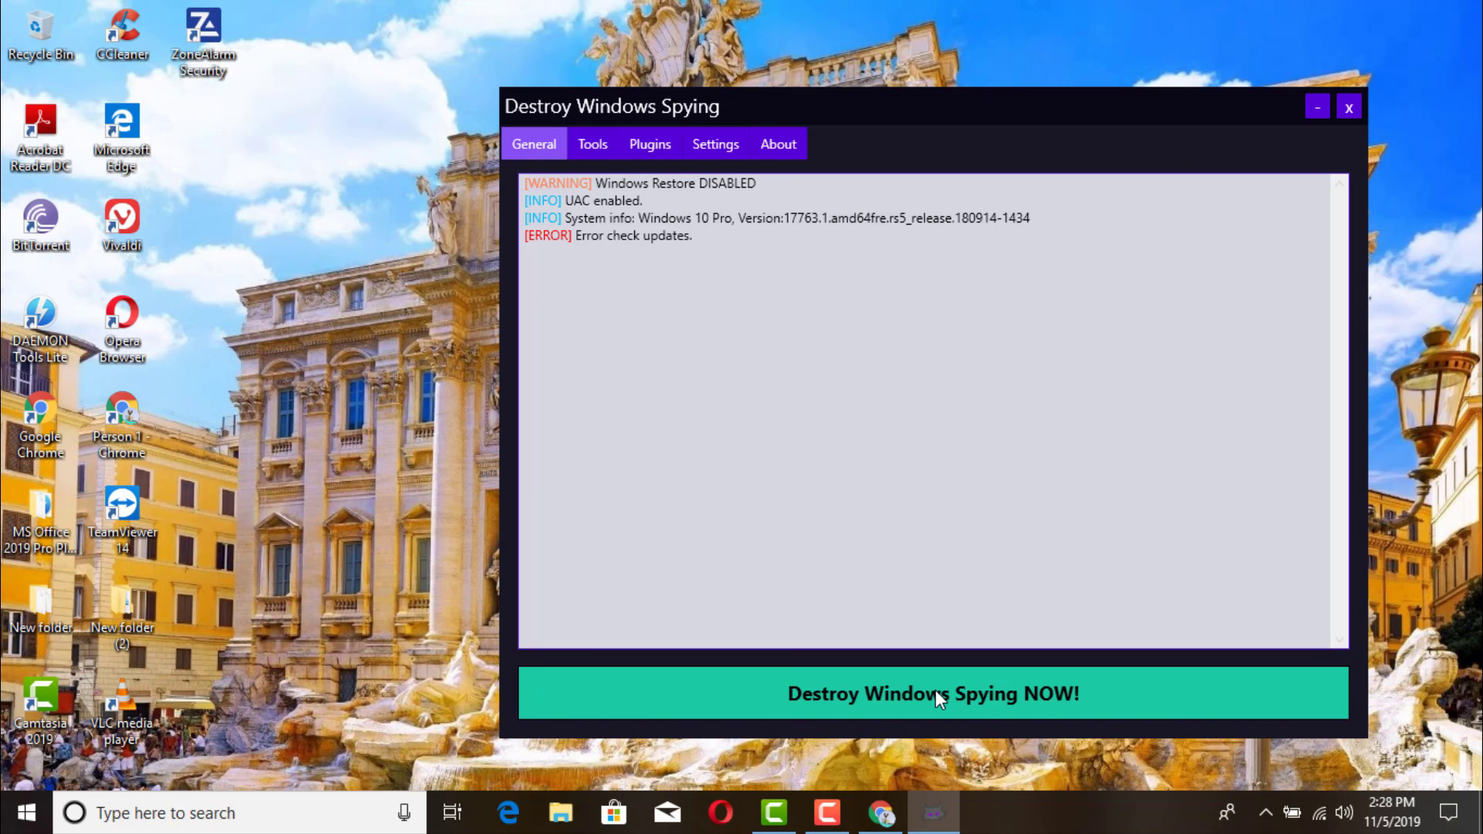
- Run the Destroy Windows Spying process to completion and move the restart prompt over the log
click(963, 696)
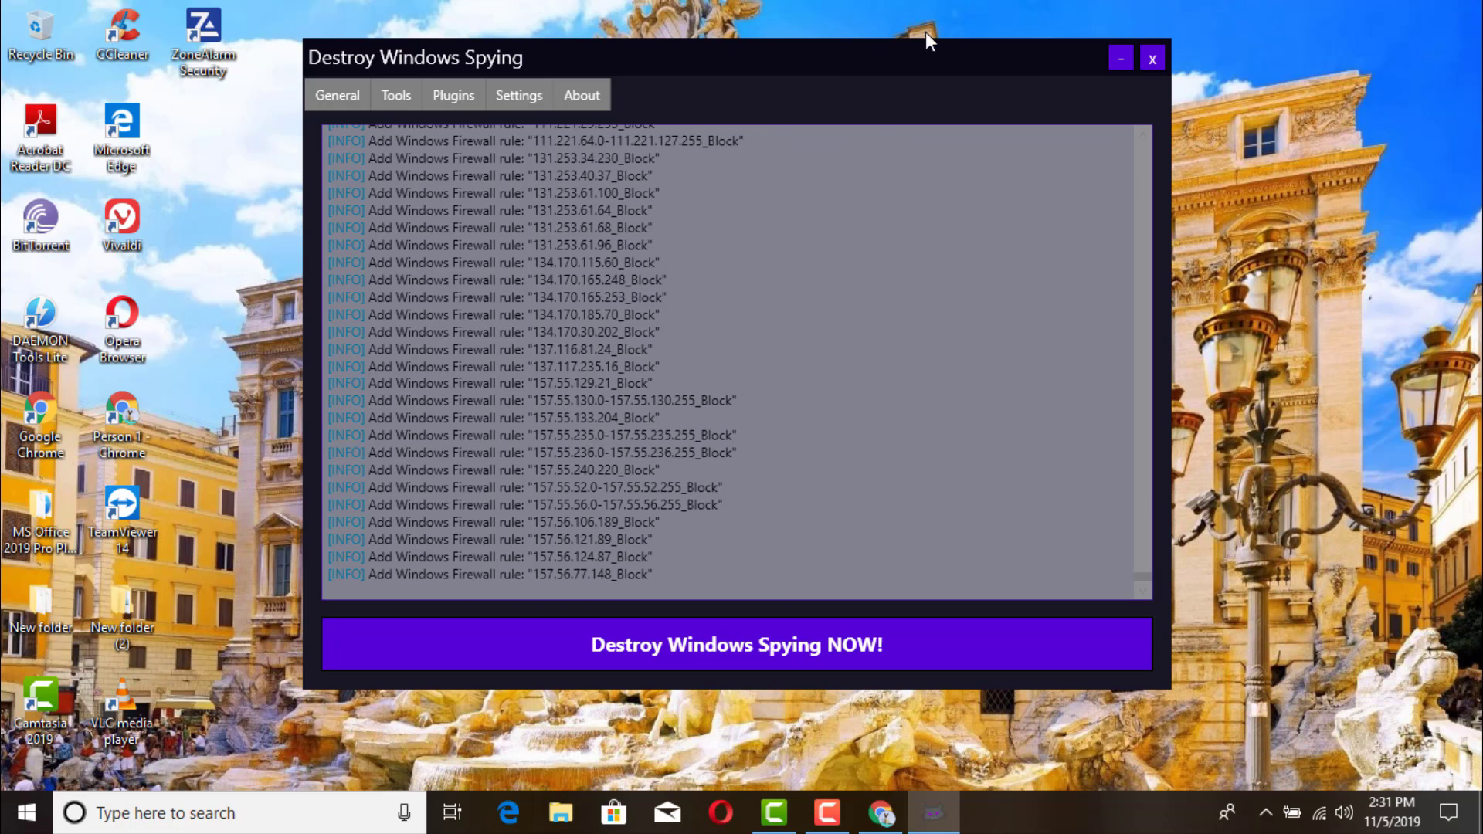
drag(848, 54, 872, 36)
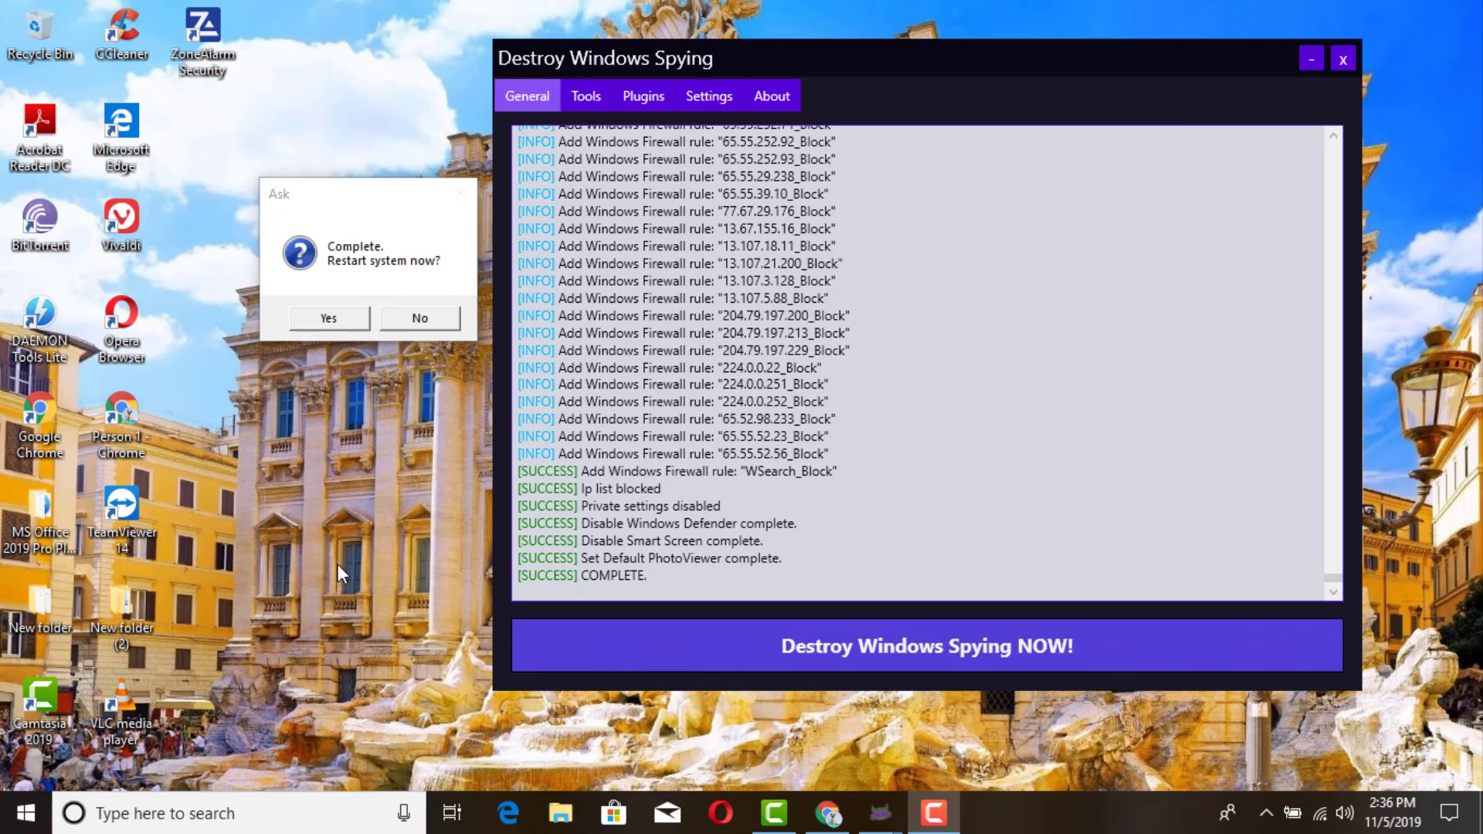
drag(384, 188, 1138, 181)
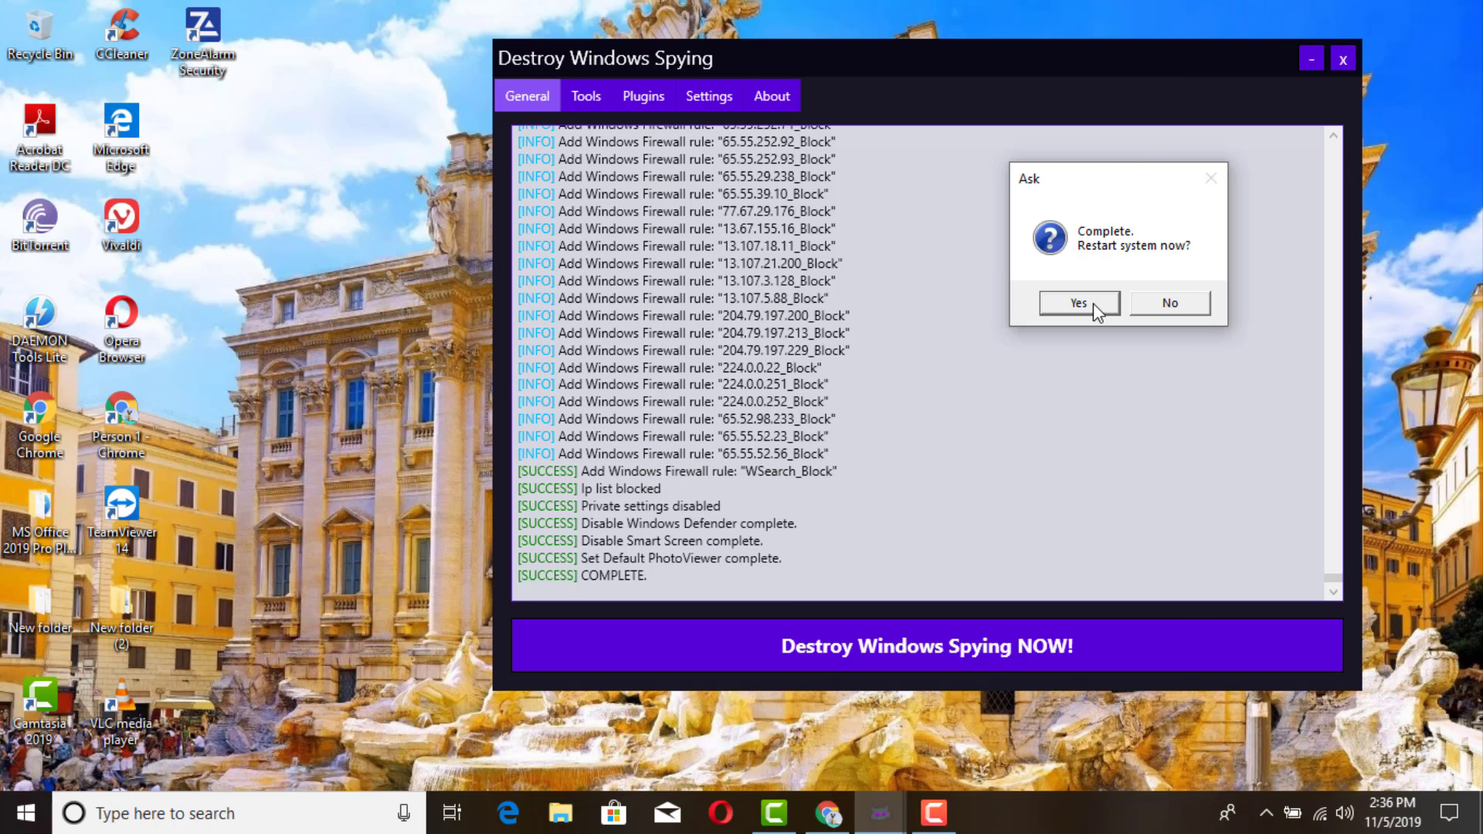
- Check the Tools, Plugins and Settings sections again after running the anti-spying process
click(587, 94)
click(642, 94)
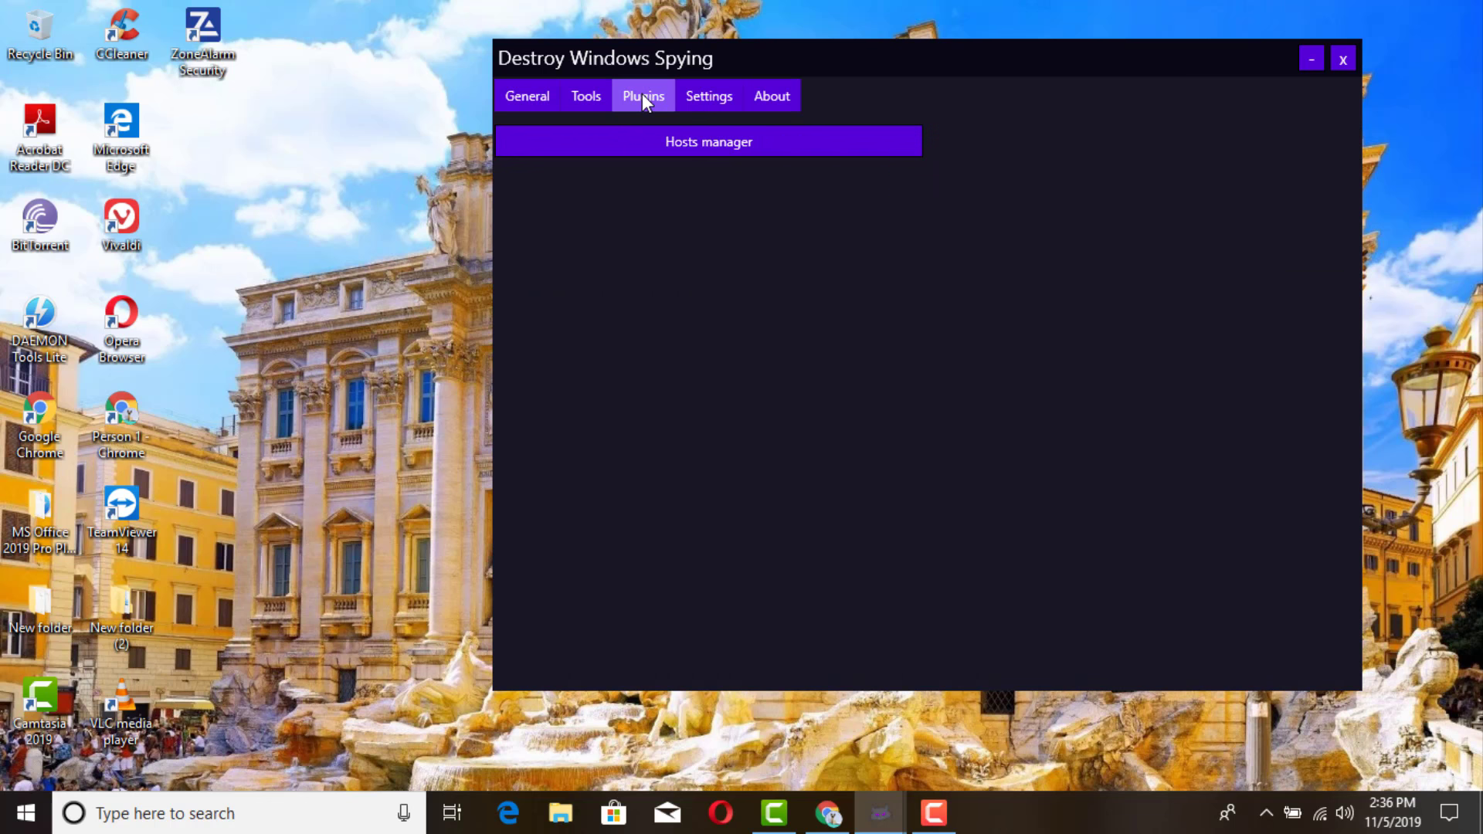
click(715, 97)
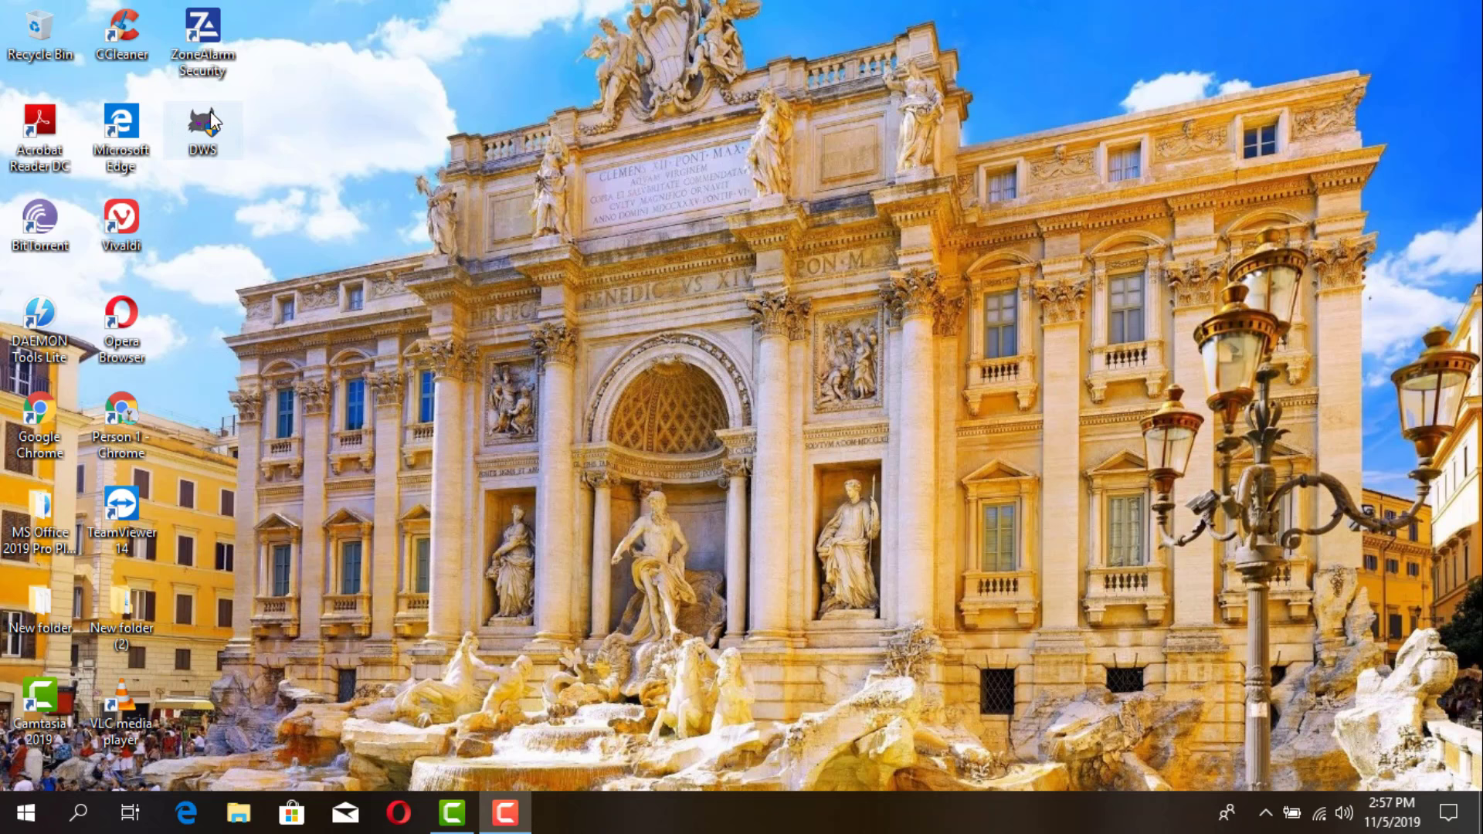
- Launch DWS from the desktop and examine the spying options and Windows tweaks in its settings
click(210, 140)
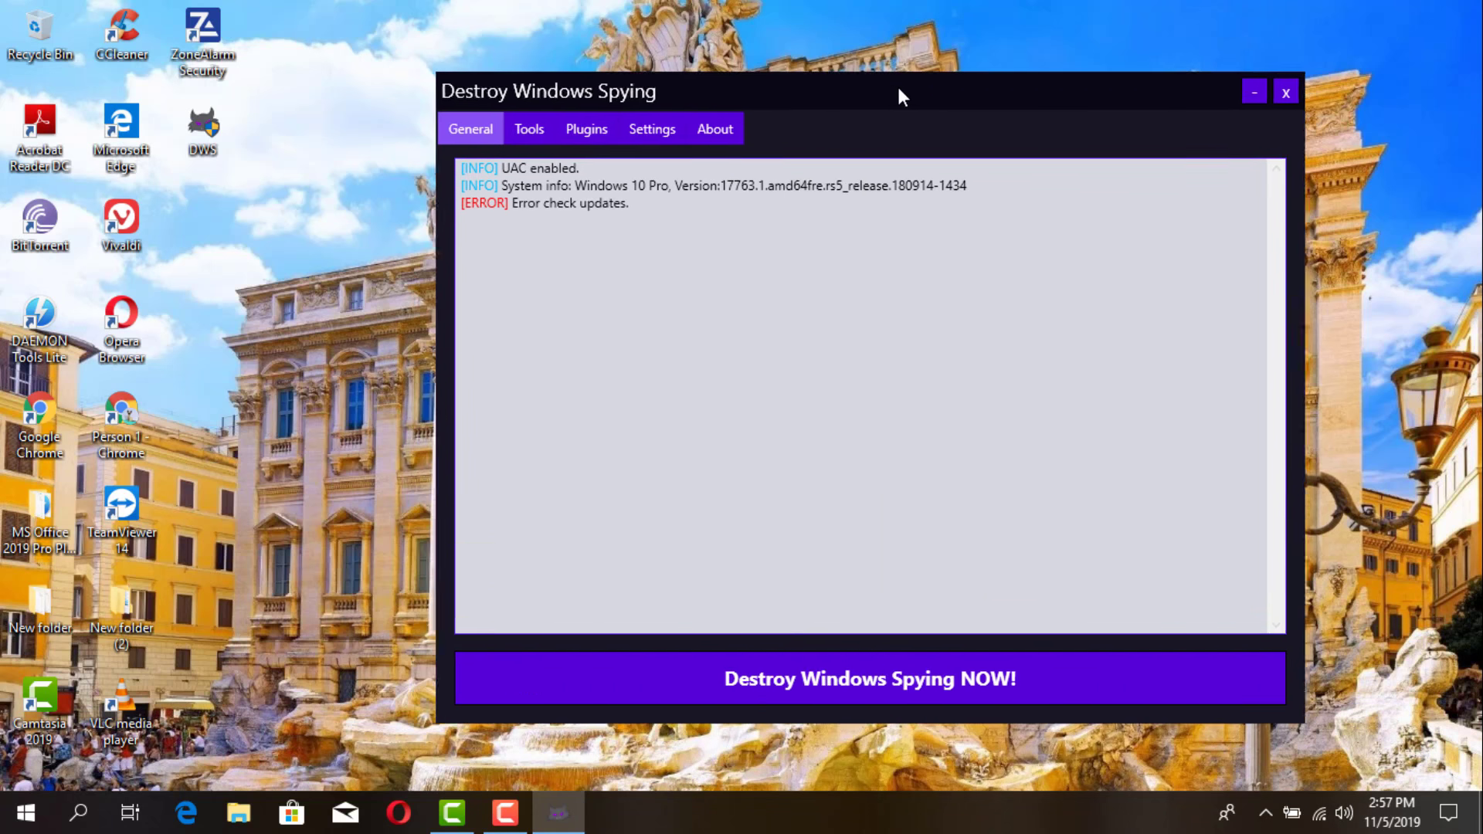
drag(902, 96, 854, 141)
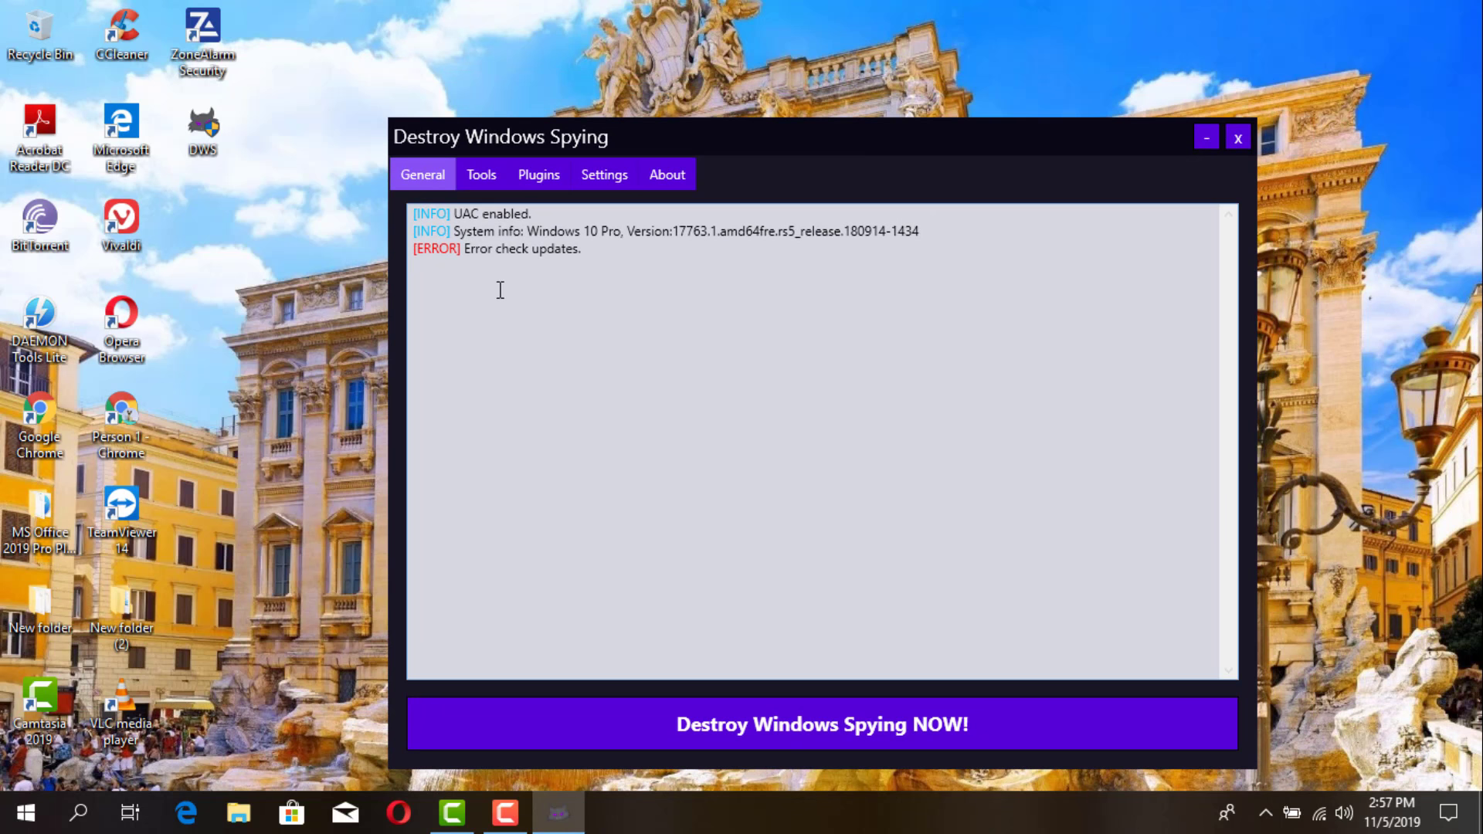
click(613, 175)
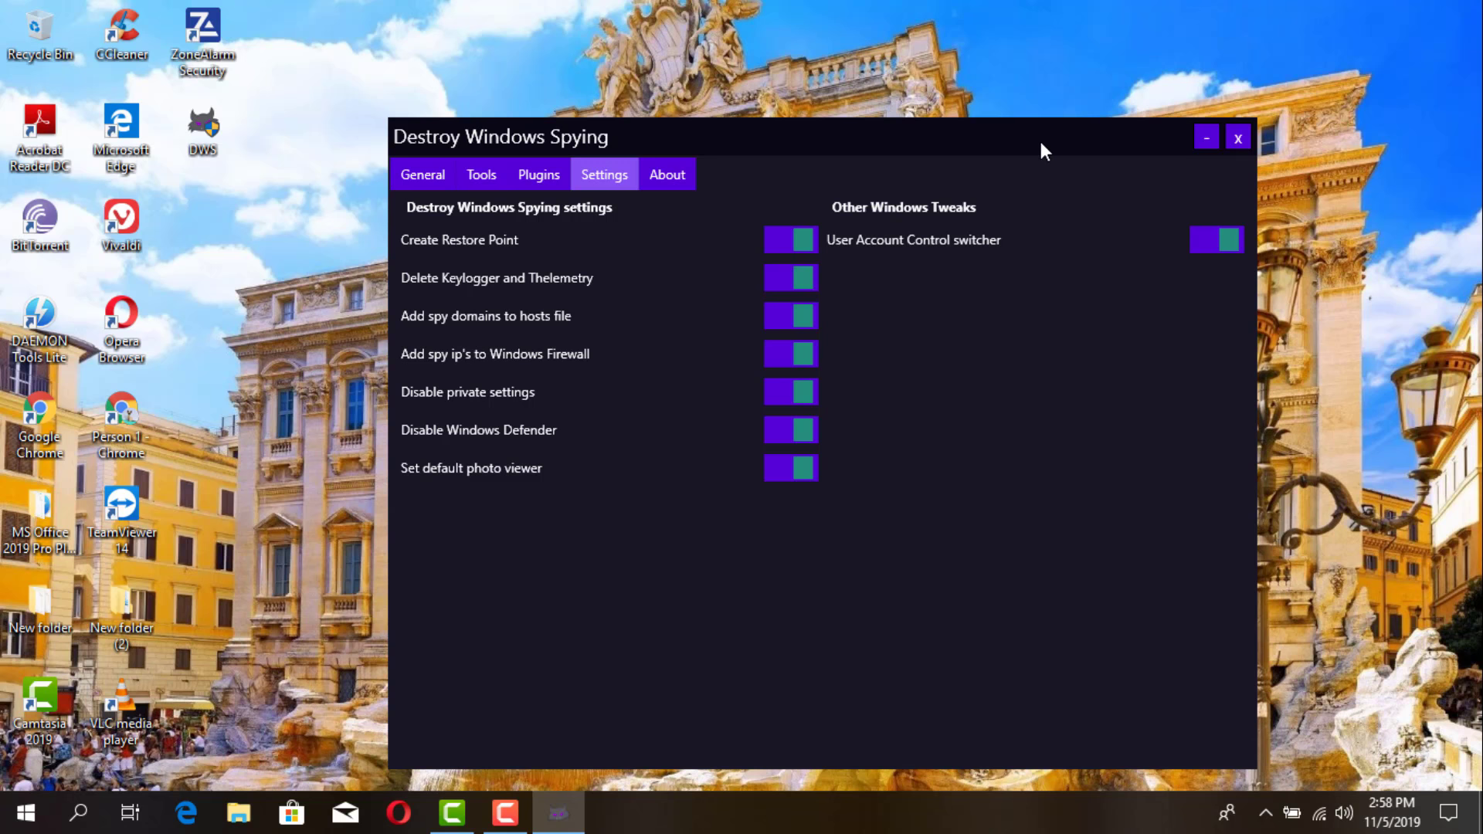
drag(1041, 142, 999, 131)
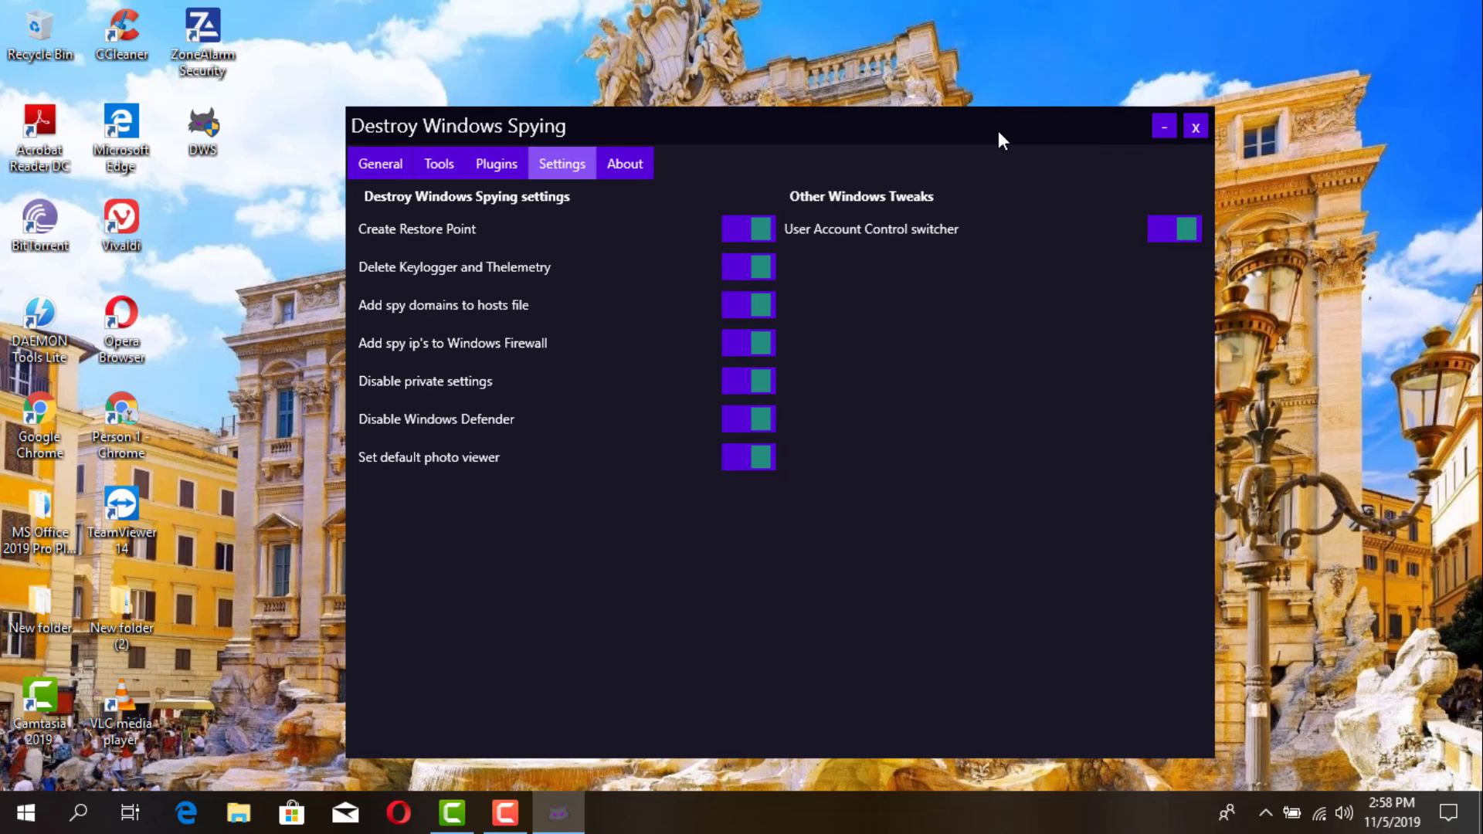